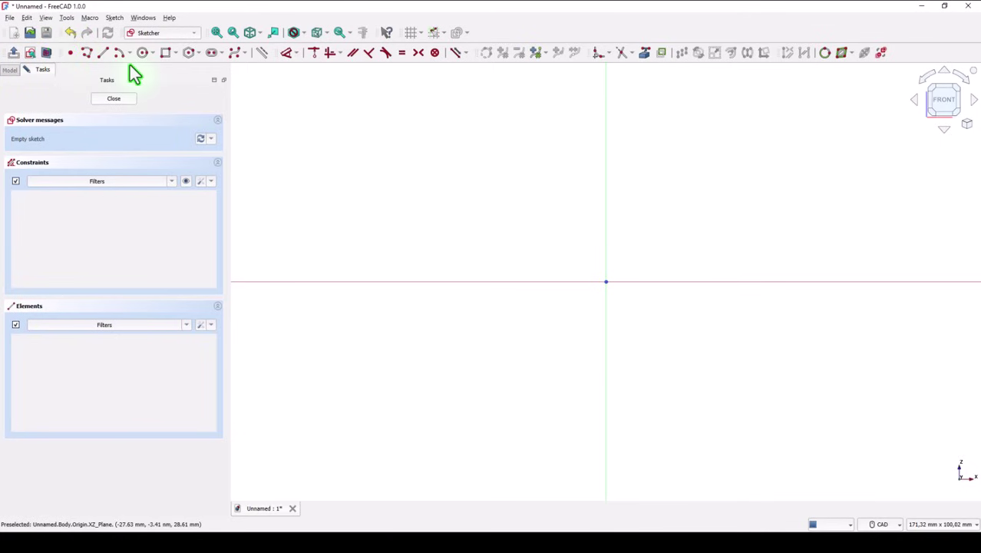
Draw a circle centred on the origin with a diameter of 122 mm
click(143, 53)
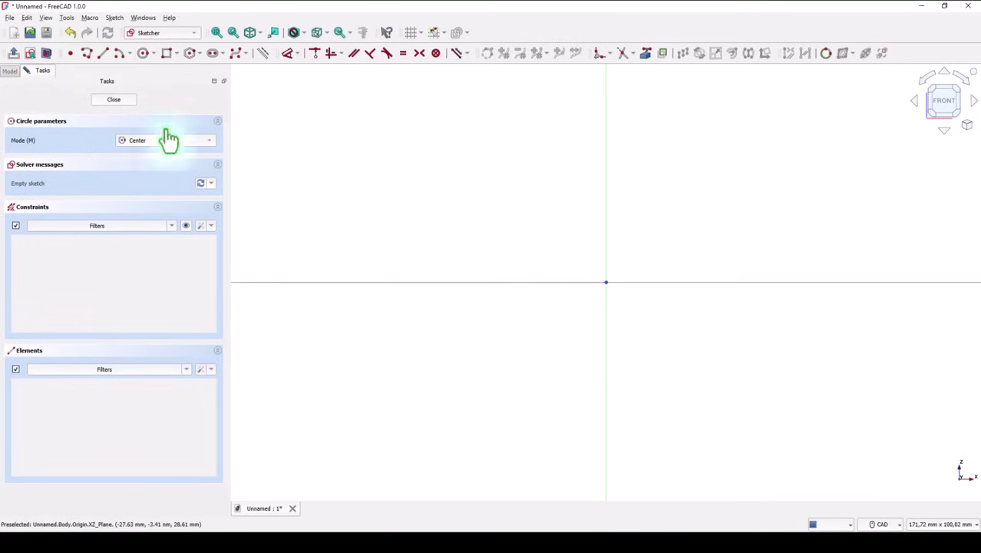
click(605, 283)
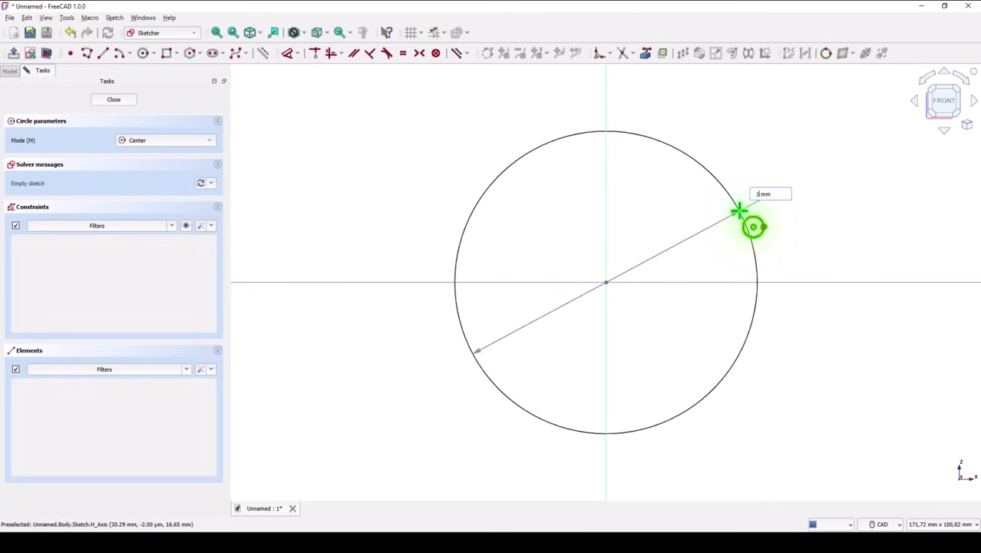
key(Return)
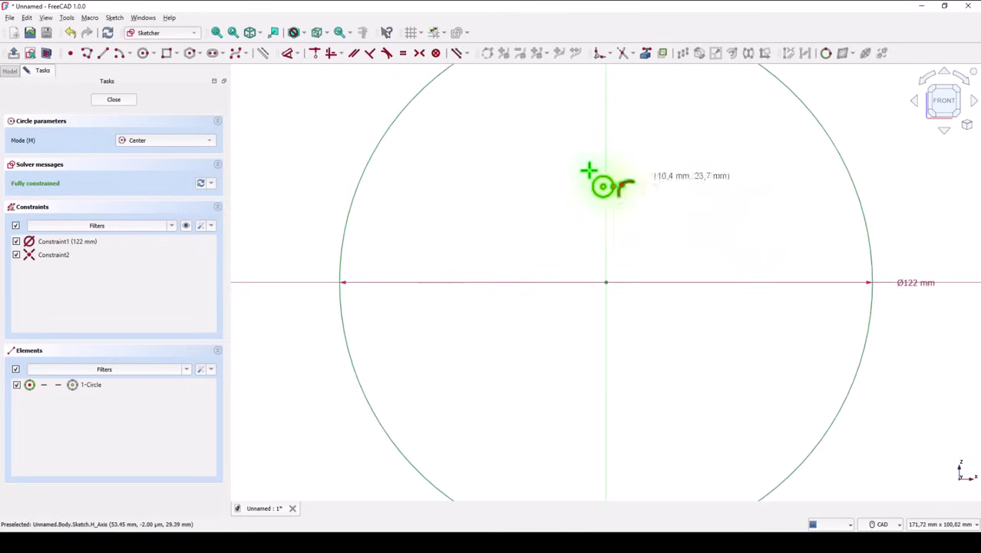
right_click(496, 177)
scroll(499, 182, down, 2)
scroll(499, 182, down, 1)
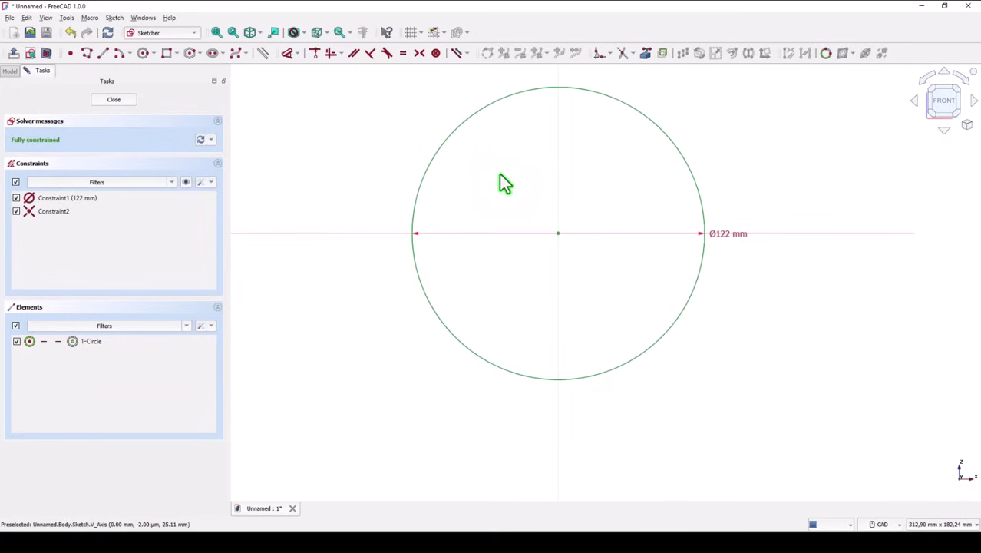
Draw a horizontal line across the upper part of the circle with both endpoints on the circle
click(102, 54)
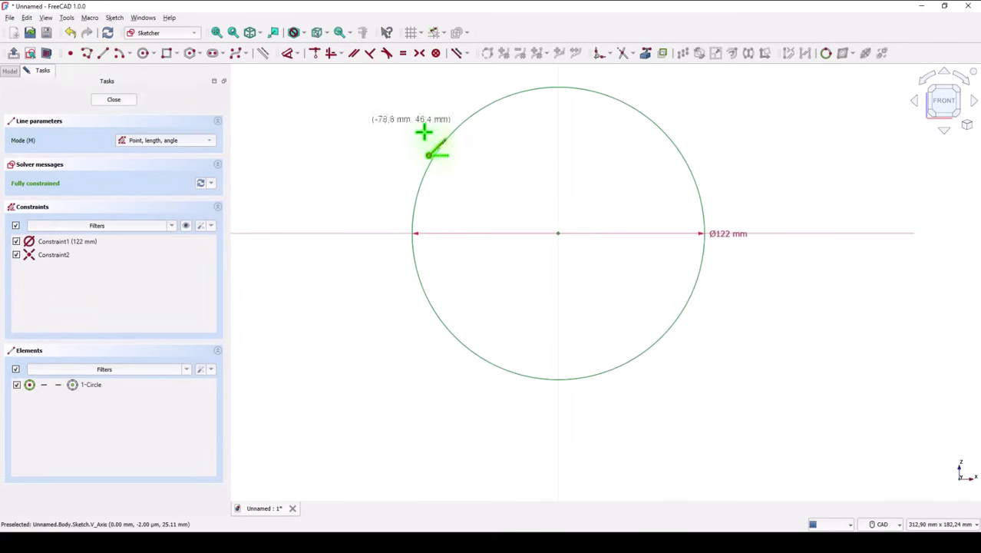
click(461, 125)
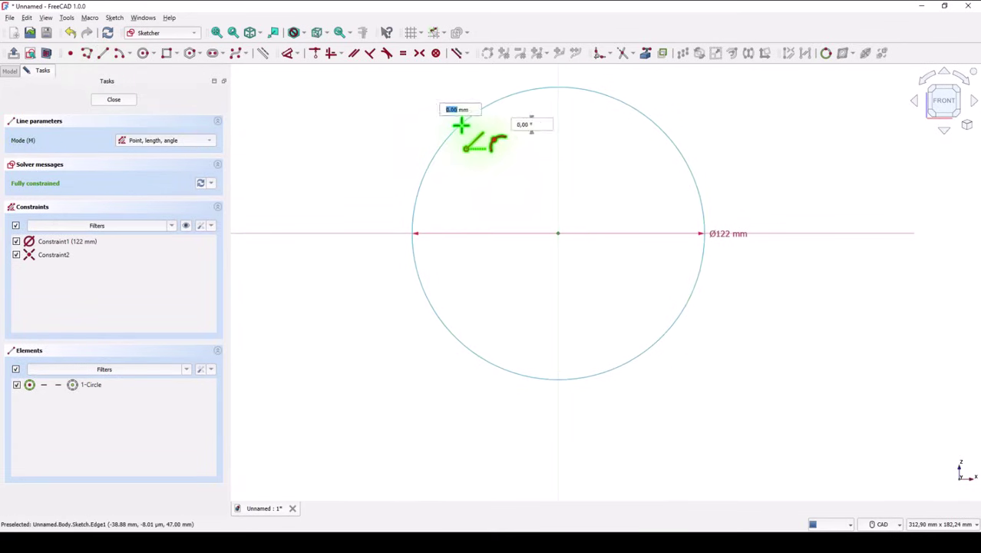
click(658, 125)
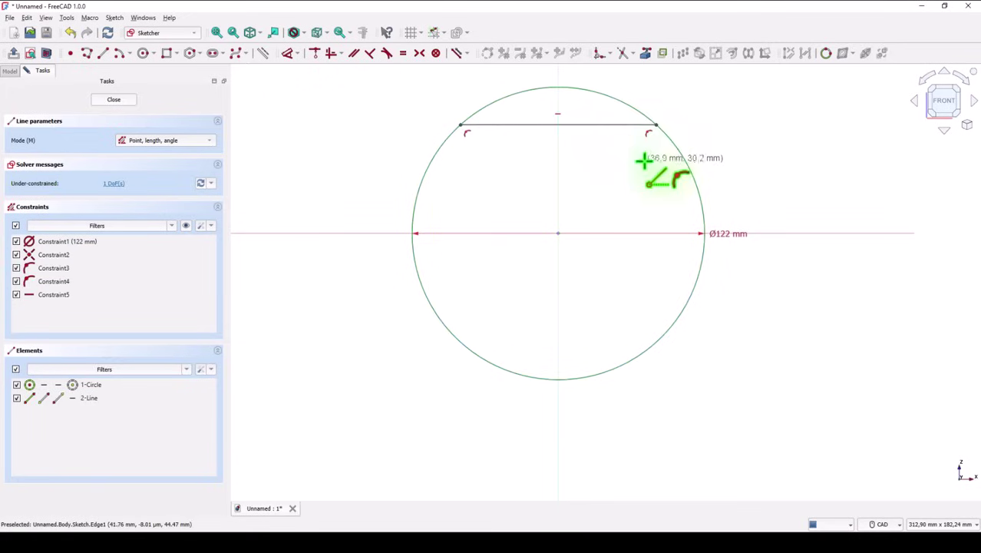
right_click(402, 113)
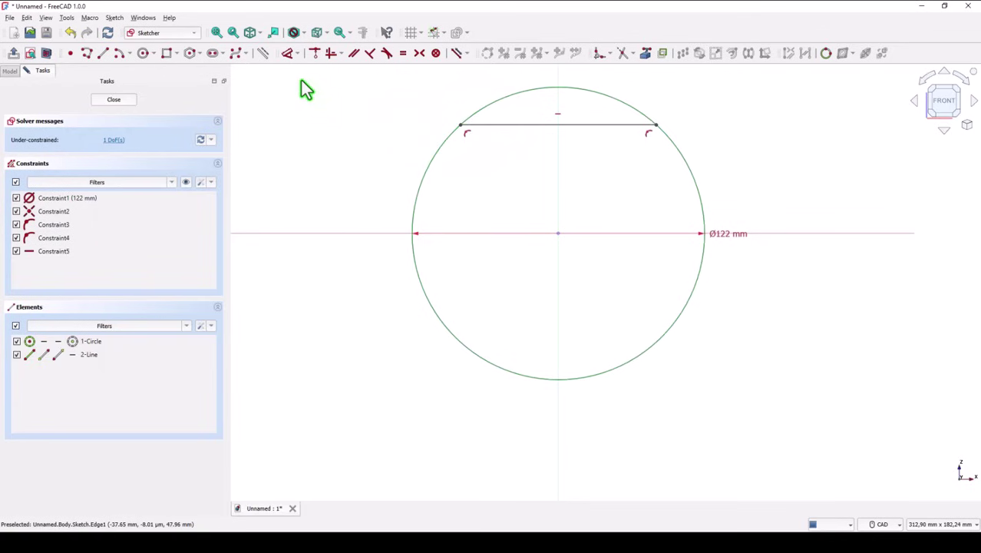
Dimension the vertical distance from the line's left endpoint to the horizontal axis as 120-87 mm
click(287, 53)
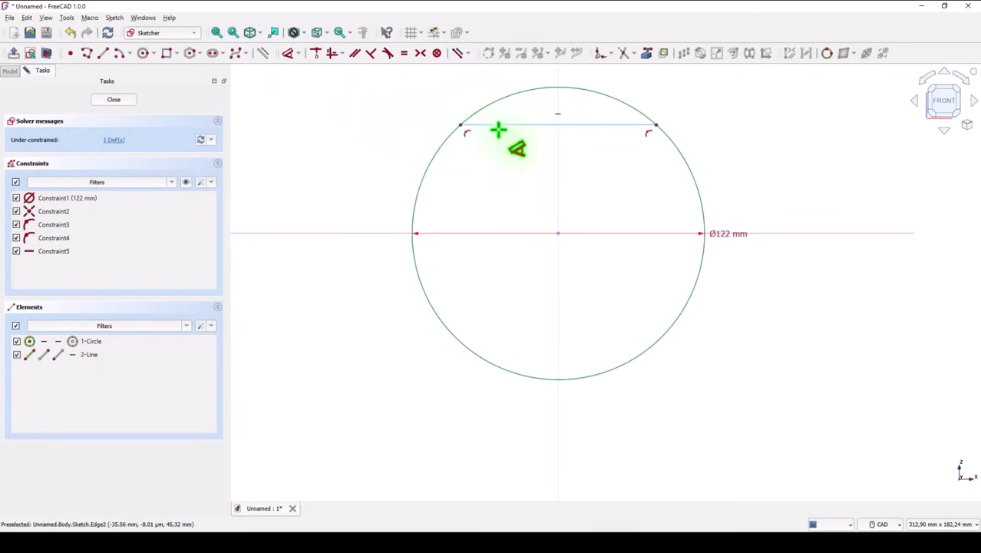
click(459, 126)
click(361, 155)
click(345, 178)
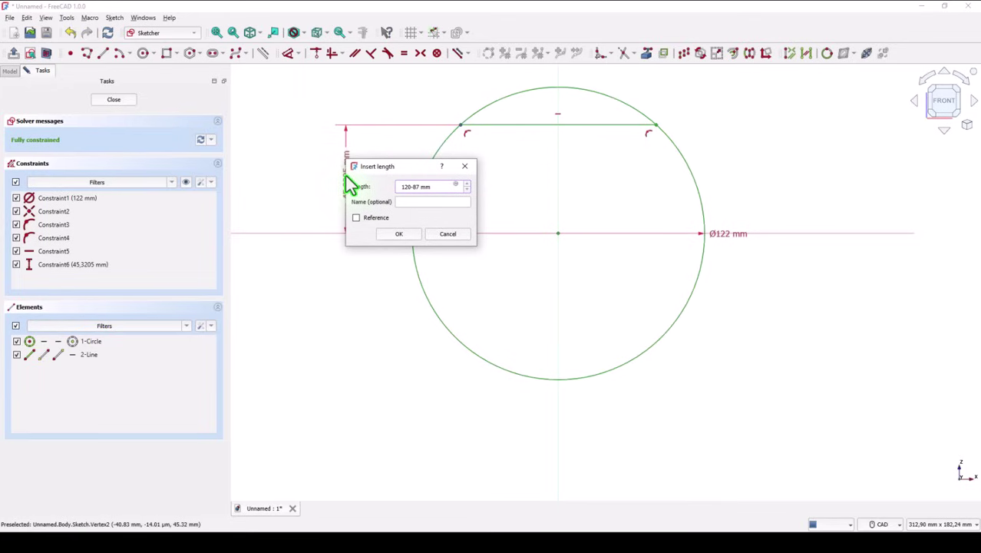
text(120-87)
key(Return)
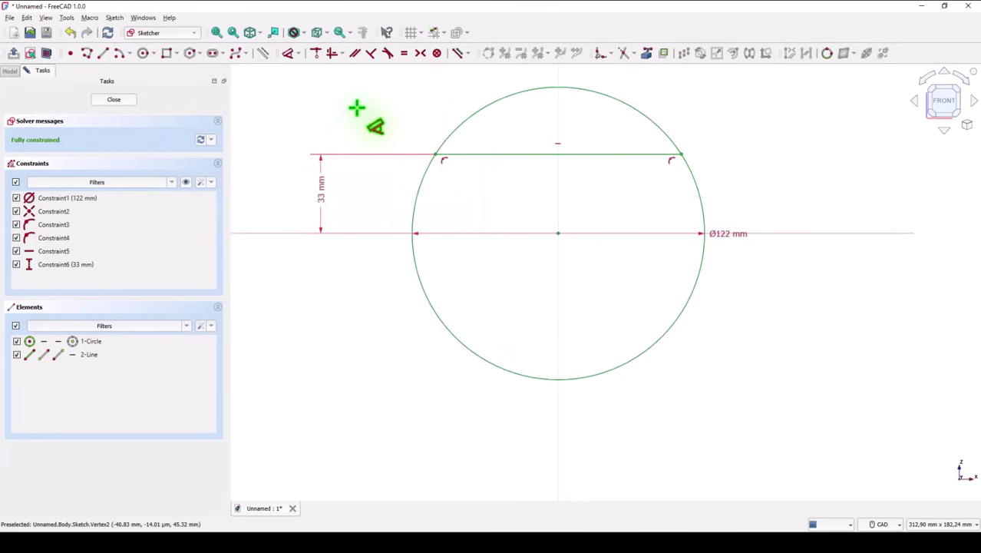
Trim away the part of the circle above the horizontal line
click(623, 53)
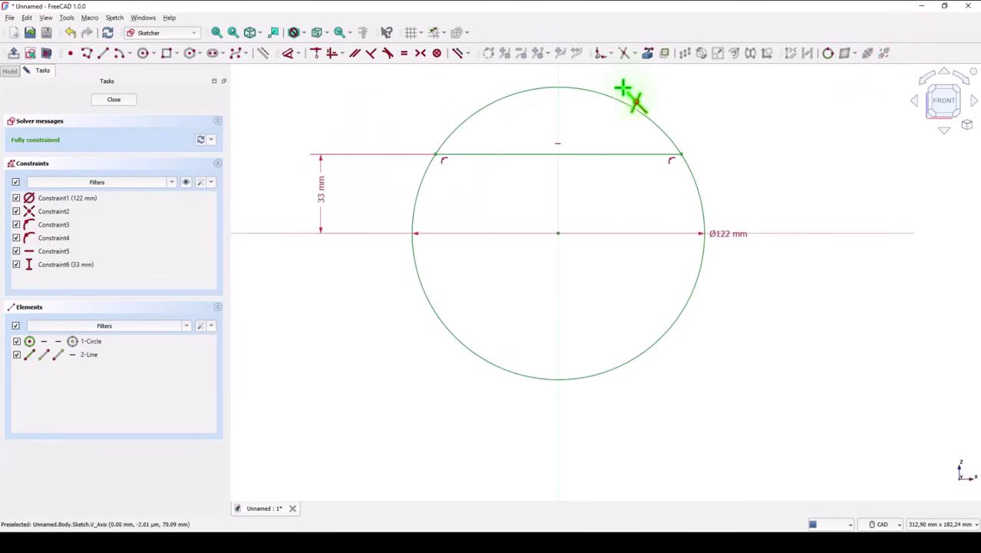
click(621, 101)
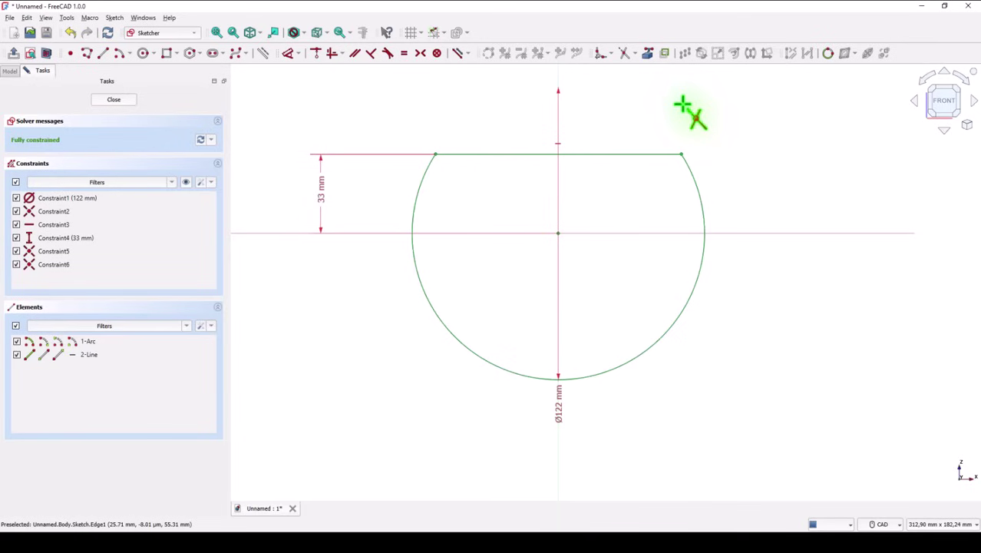
key(Escape)
Turn the horizontal line into construction geometry, close the sketch and fit it in the view
click(619, 153)
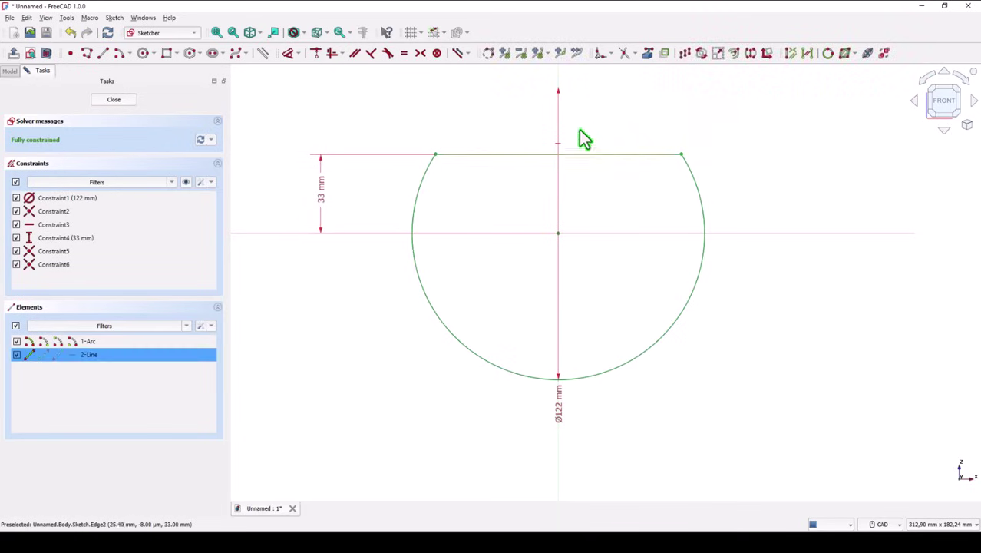
click(263, 53)
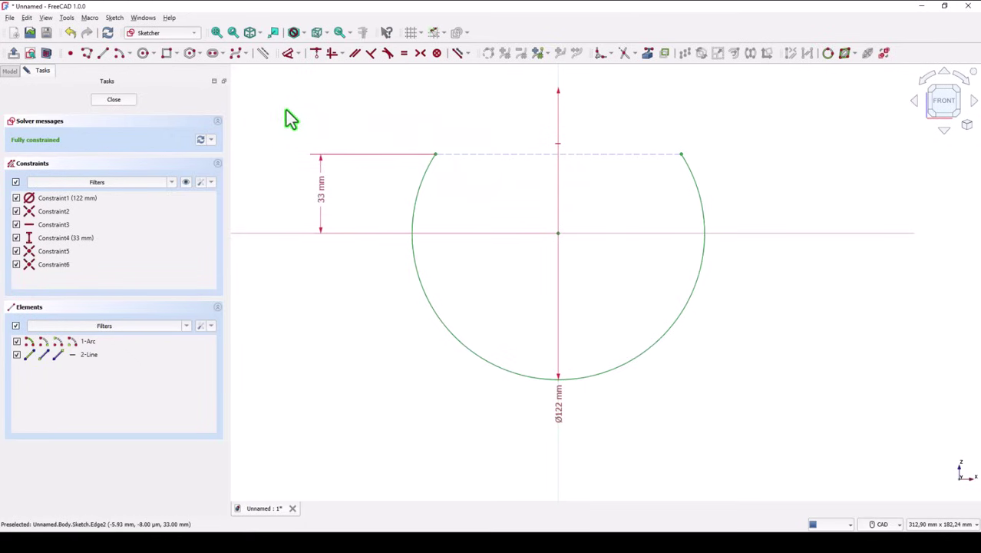
click(116, 100)
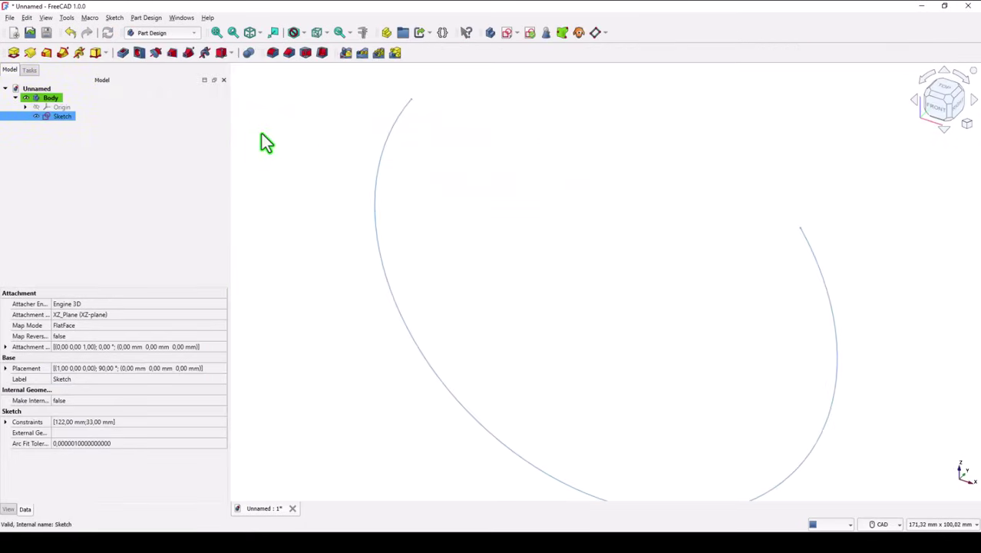
click(217, 34)
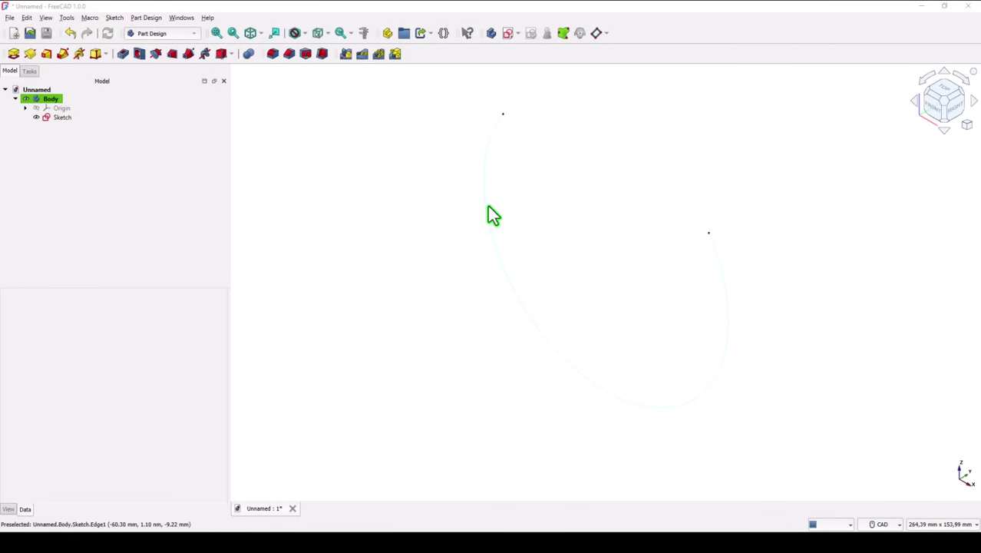
Create a datum plane at the arc's upper left endpoint, attached to the arc in Normal to edge mode
click(486, 207)
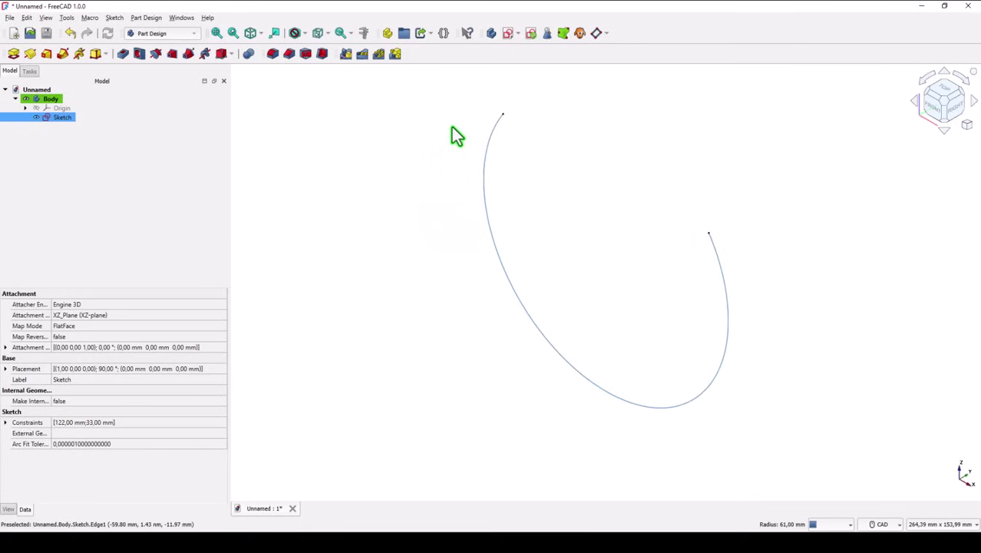
ctrl+click(503, 115)
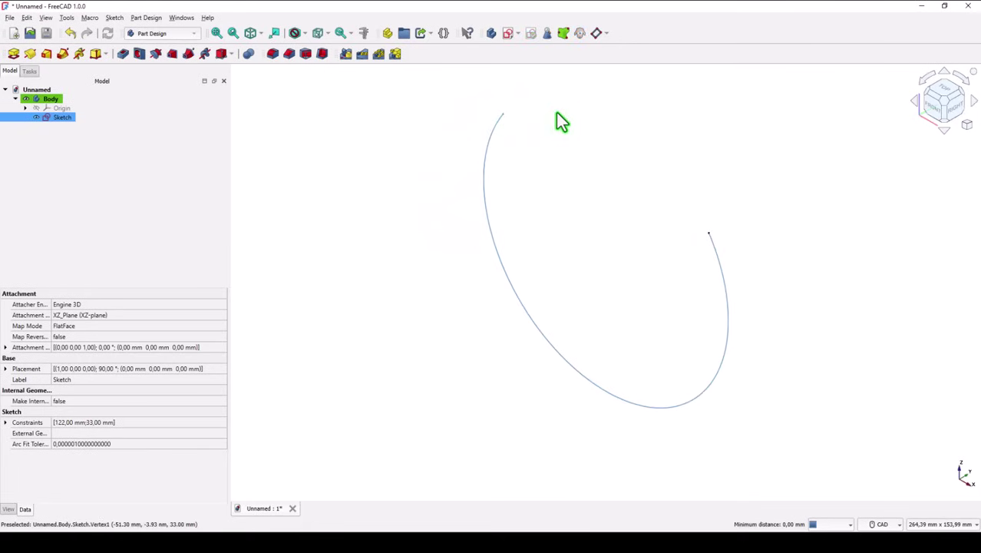
click(601, 35)
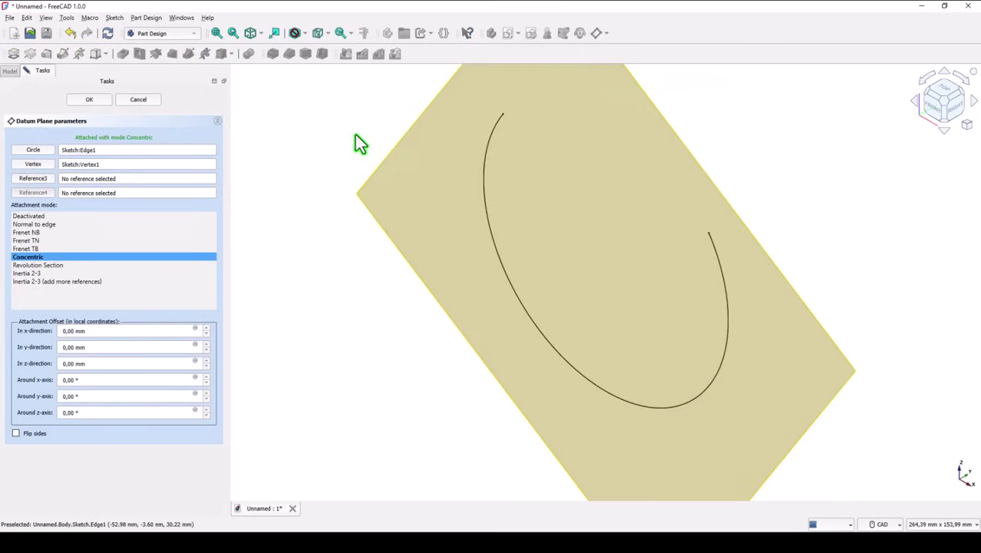
click(29, 225)
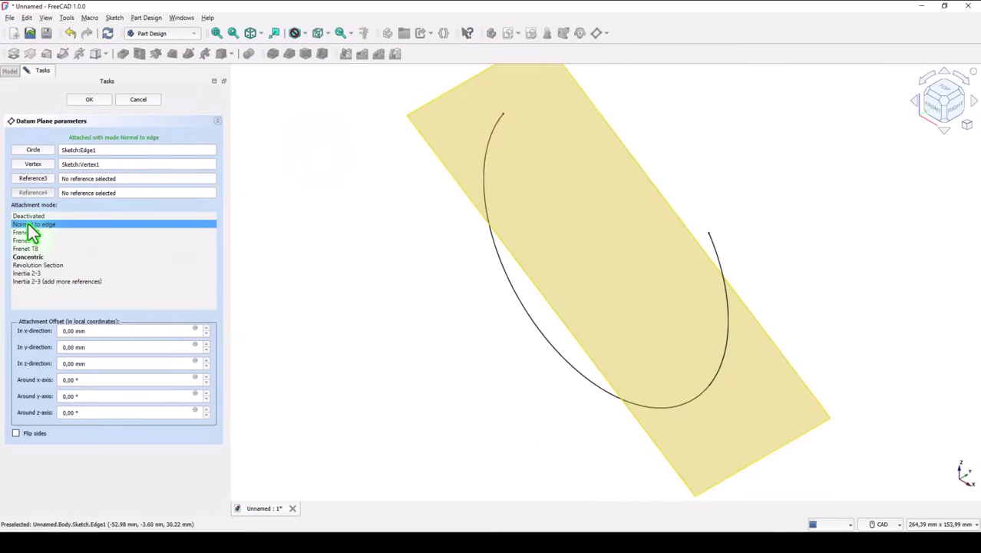
click(92, 101)
Create a new sketch on the datum plane
middle_drag(356, 224, 525, 103)
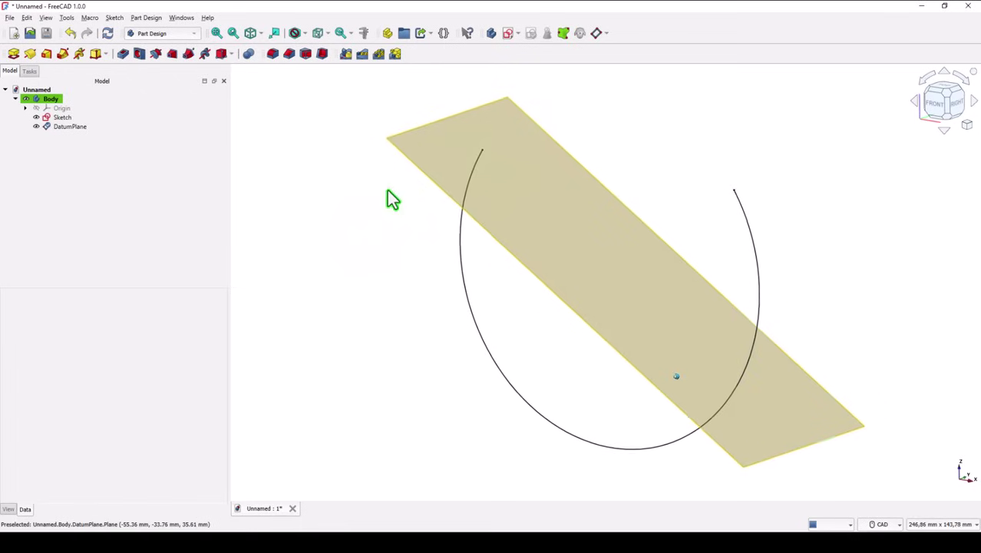
scroll(378, 213, up, 5)
scroll(386, 139, up, 3)
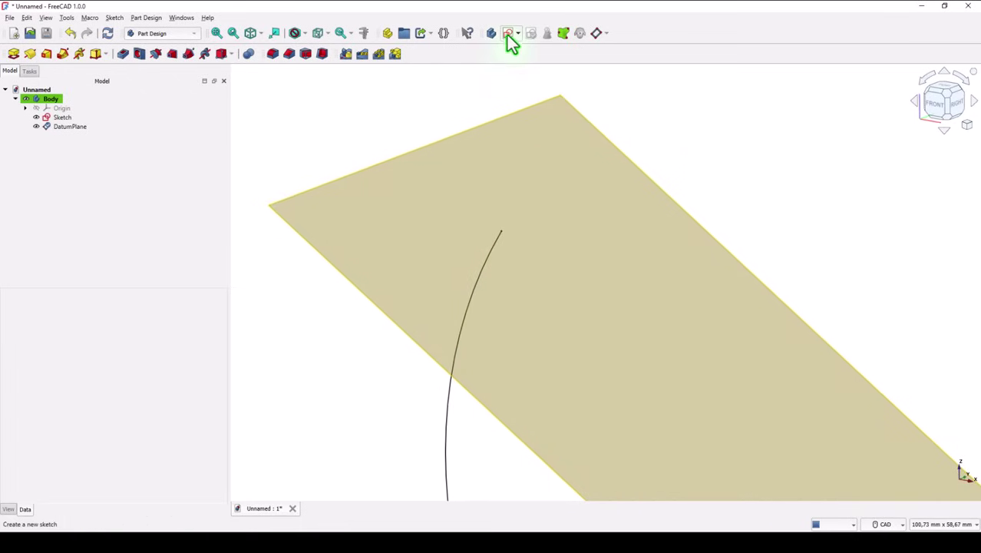
click(537, 115)
click(540, 121)
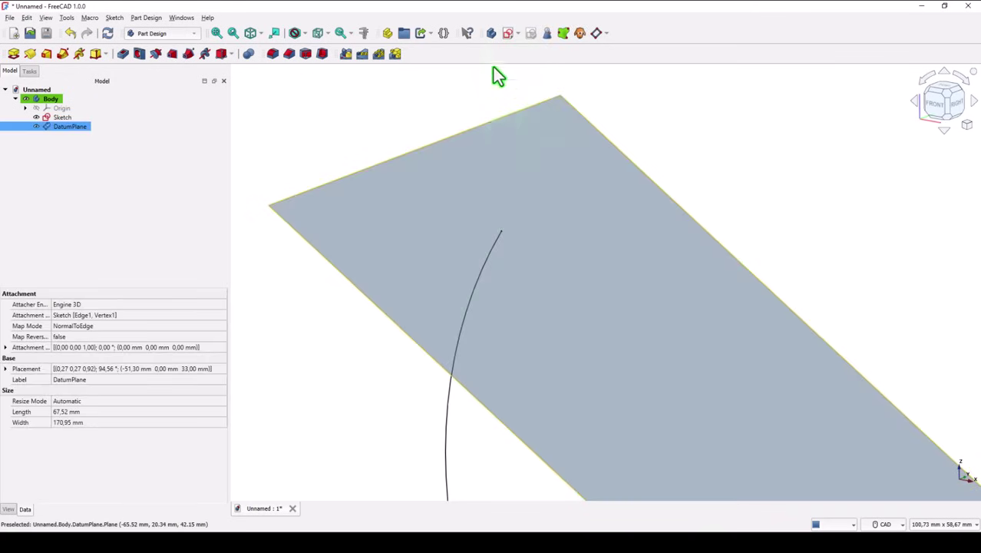
click(507, 33)
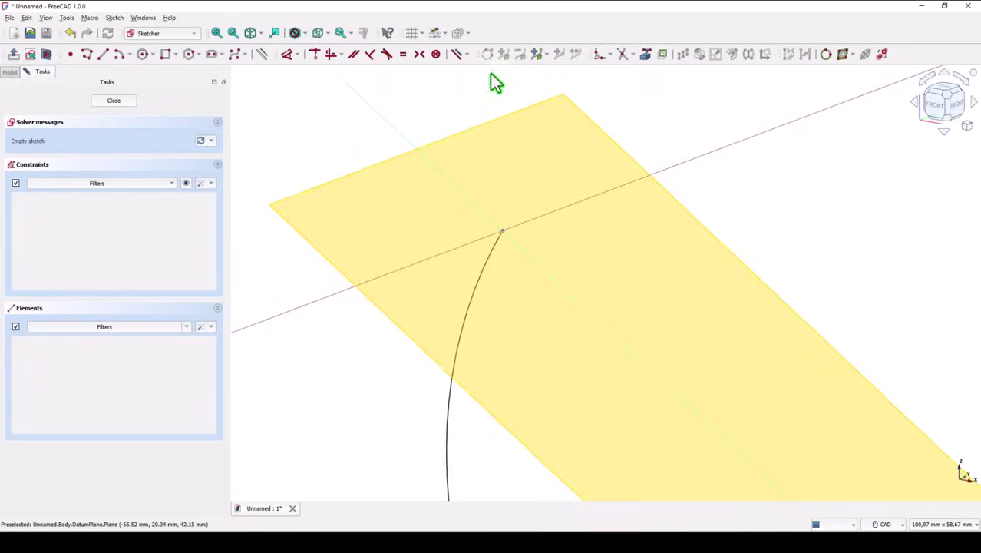
Hide the datum plane while the new sketch stays open
scroll(371, 190, down, 5)
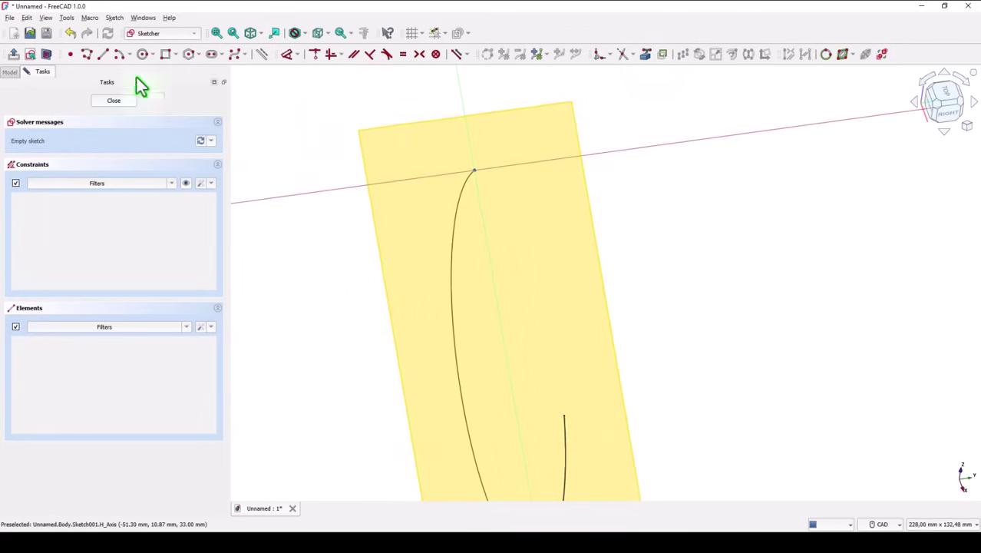
click(10, 72)
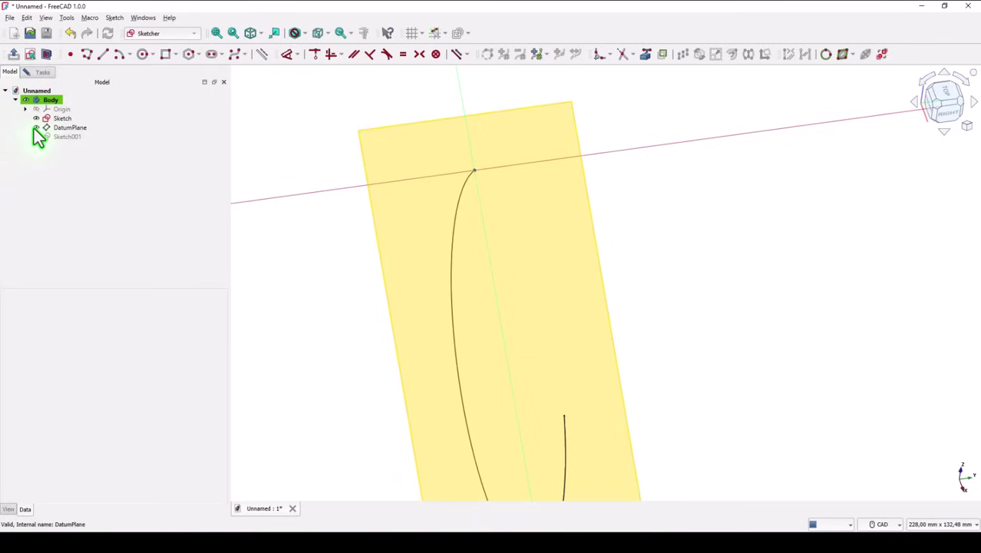
click(35, 129)
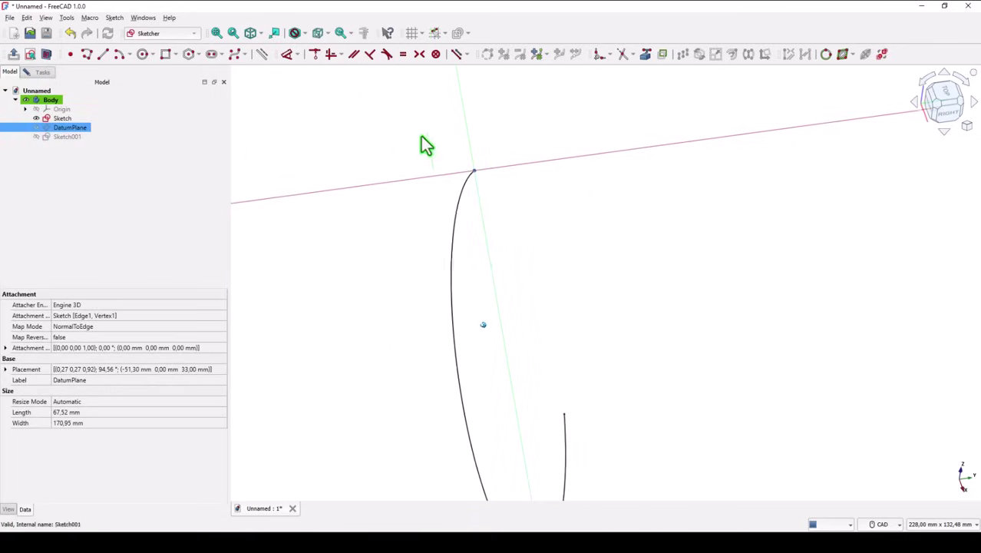
Add the arc from the first sketch as external geometry in the current sketch
click(646, 54)
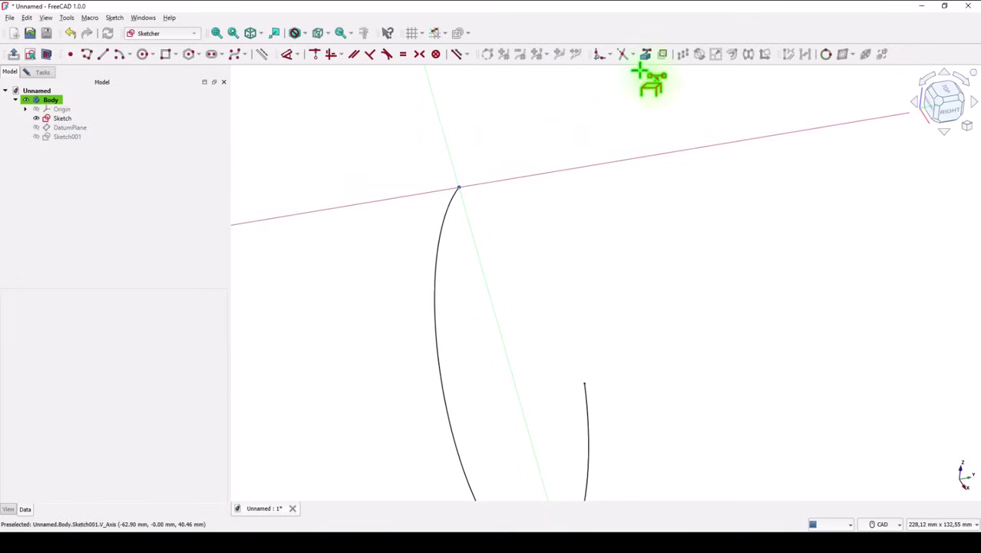
click(438, 265)
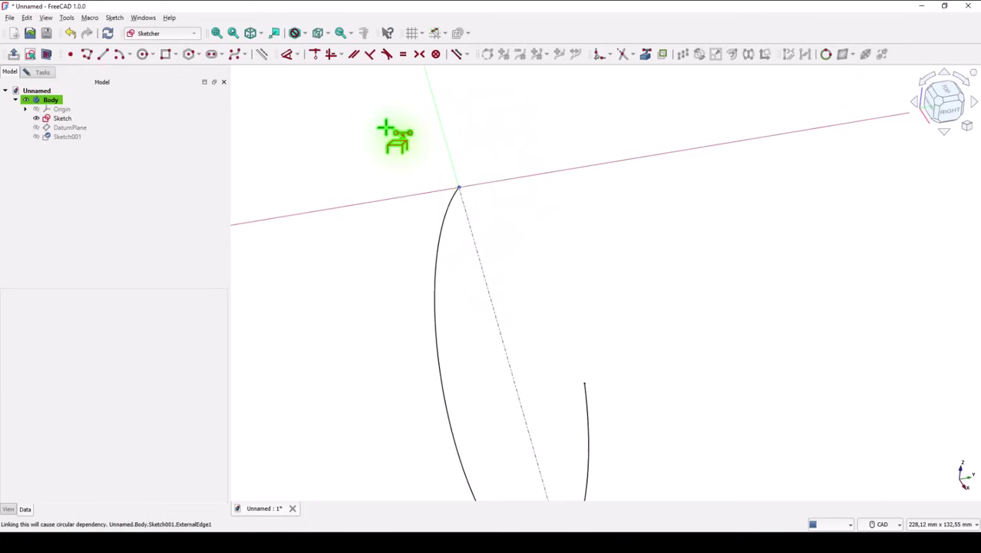
key(Escape)
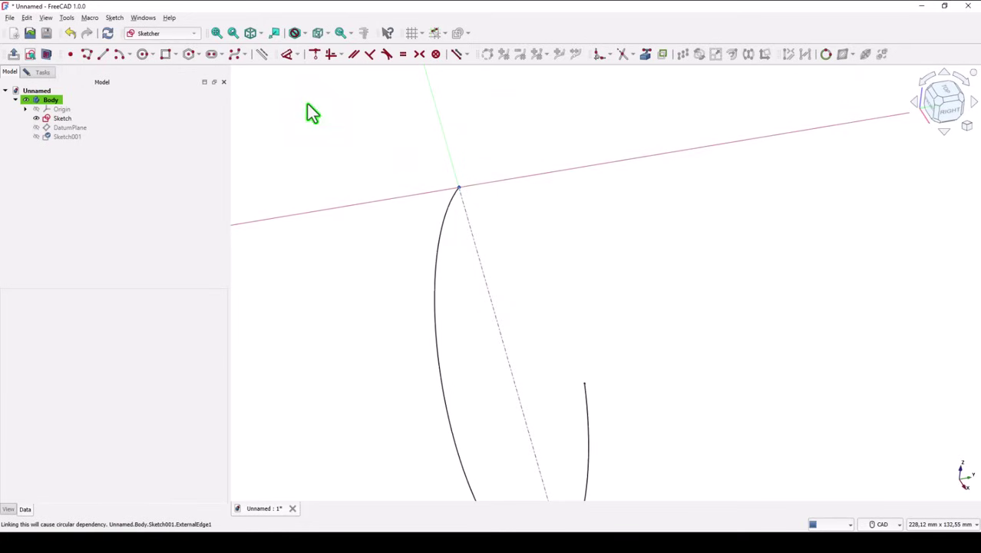
Draw a slot along the sketch's vertical axis, spanning the origin, about 32 mm between centres with a 5 mm end radius
click(213, 55)
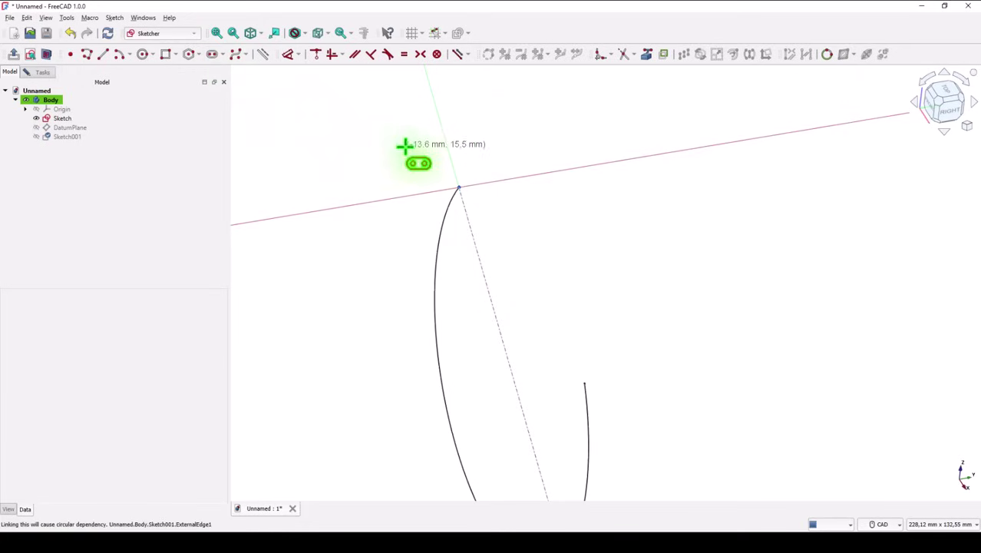
click(442, 123)
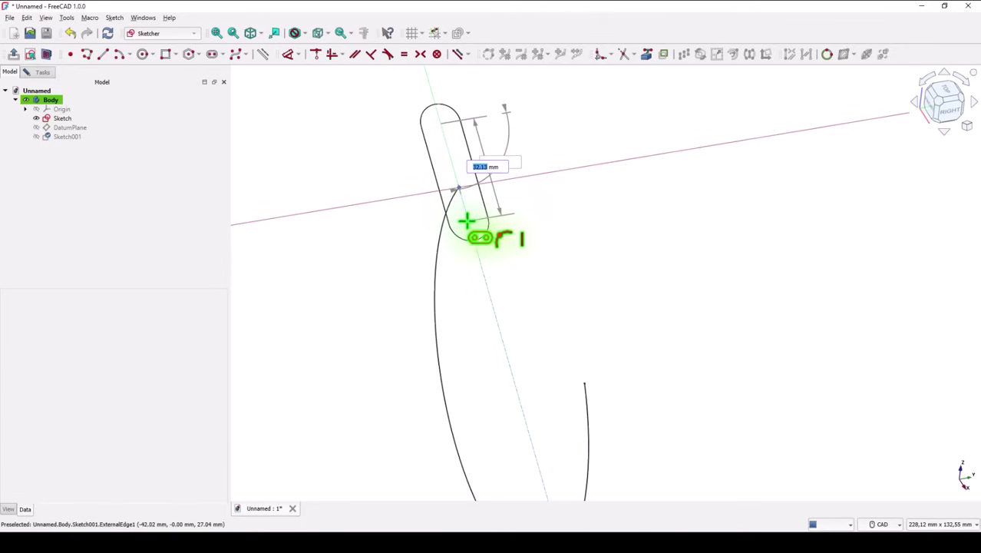
click(466, 221)
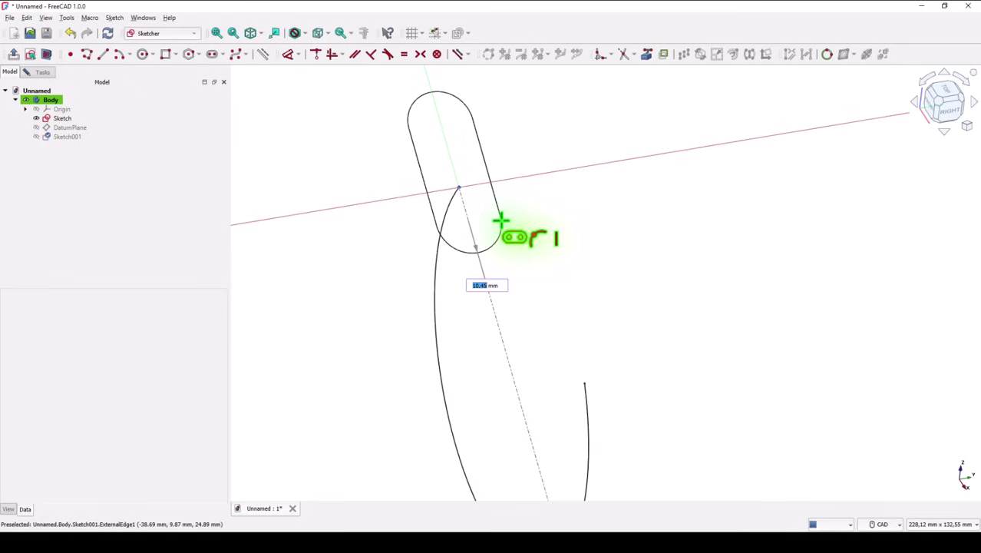
key(Return)
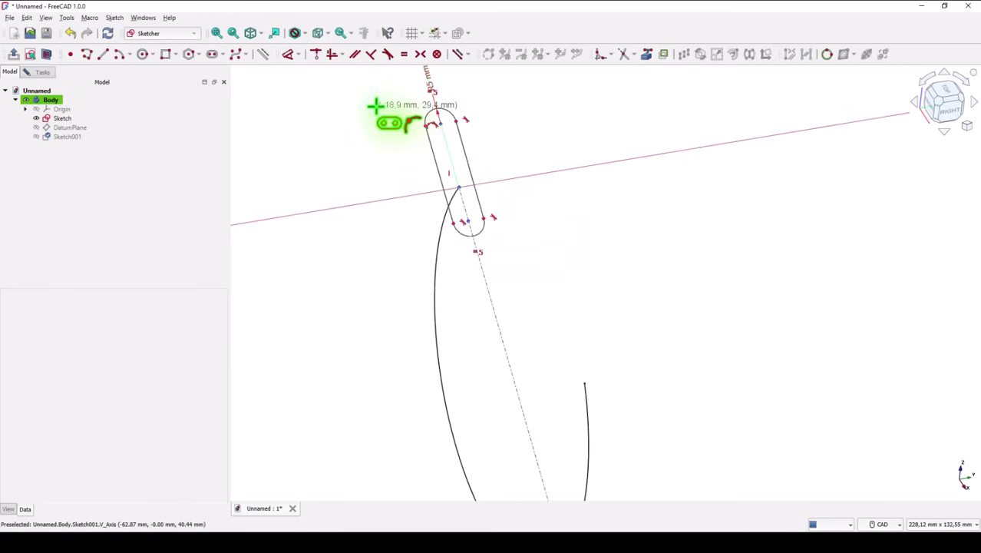
Dimension the slot's straight side and set its length to 10 mm
click(288, 55)
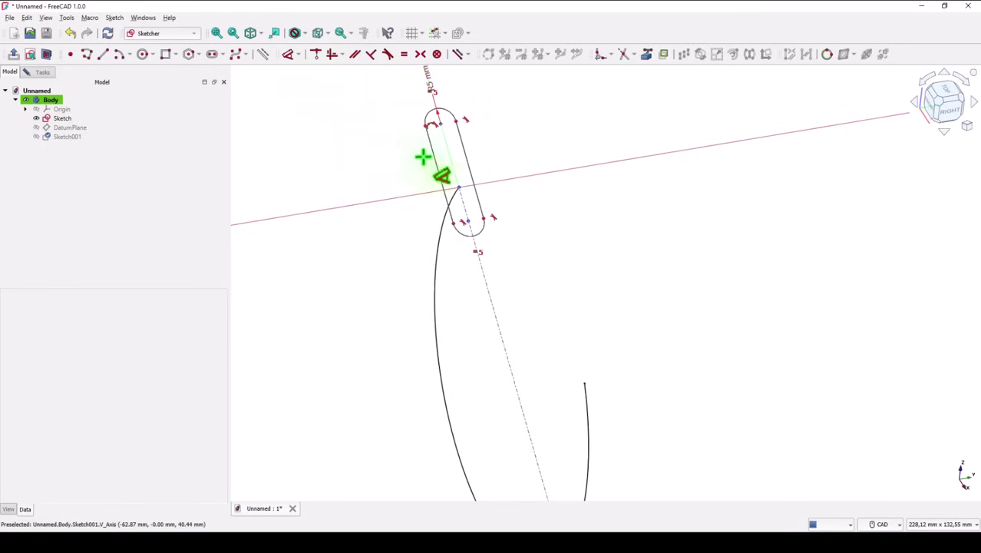
click(436, 164)
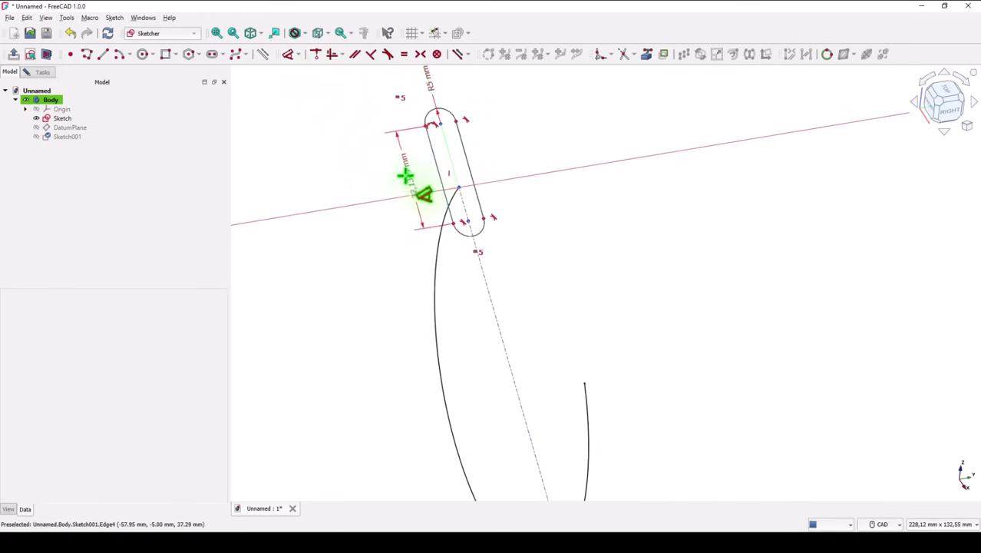
click(407, 184)
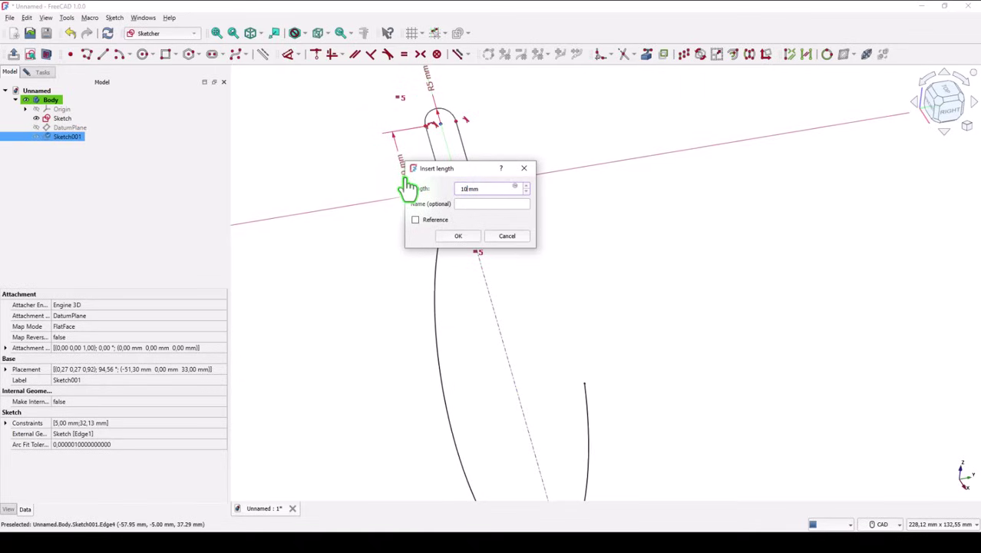
key(Return)
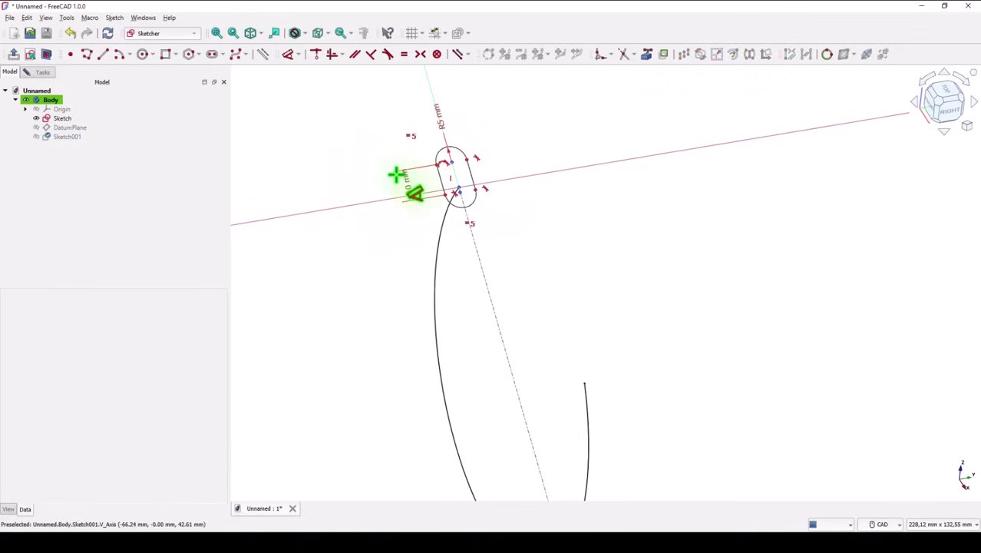
Constrain the centres of the slot's two end arcs symmetric about the sketch origin, and close the sketch
scroll(445, 176, up, 3)
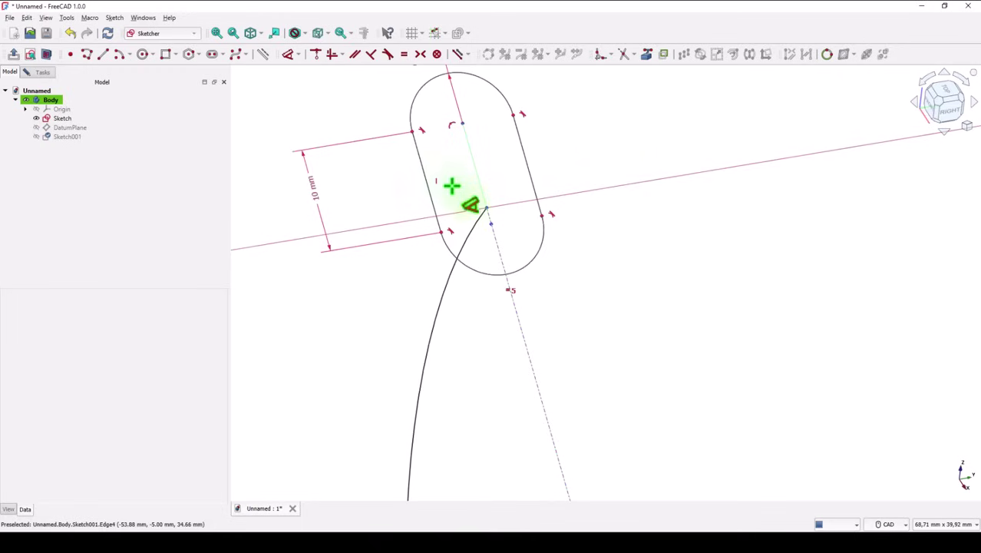
right_click(600, 129)
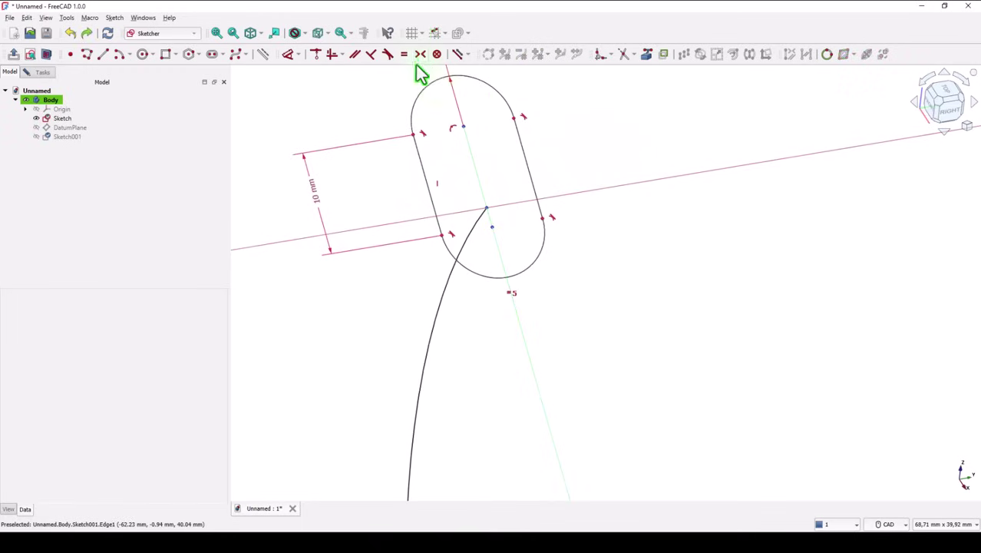
click(420, 55)
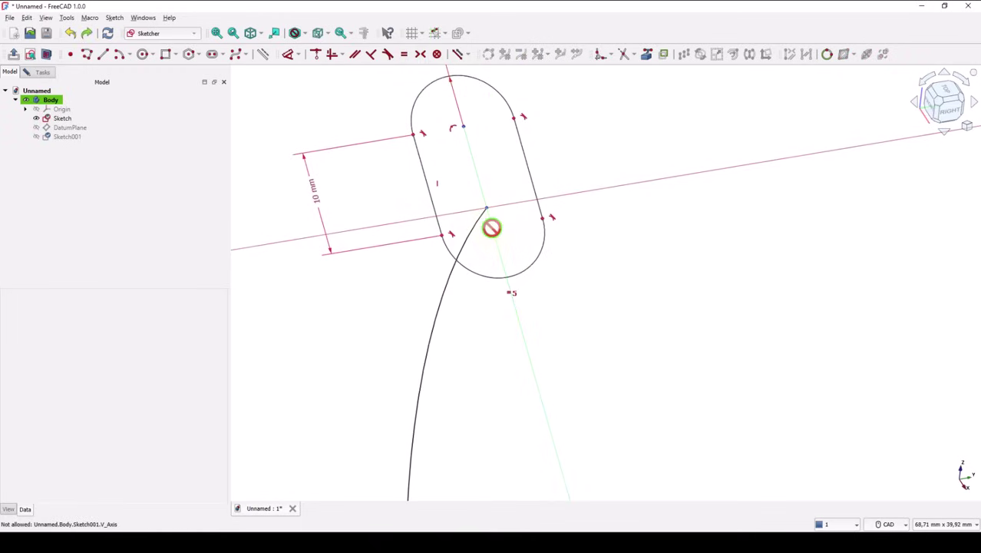
click(490, 224)
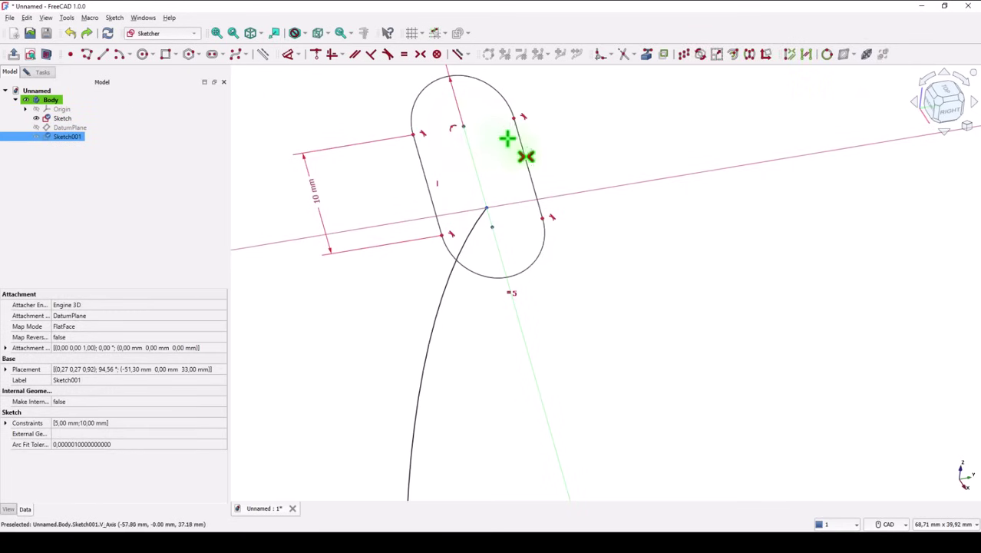
click(615, 186)
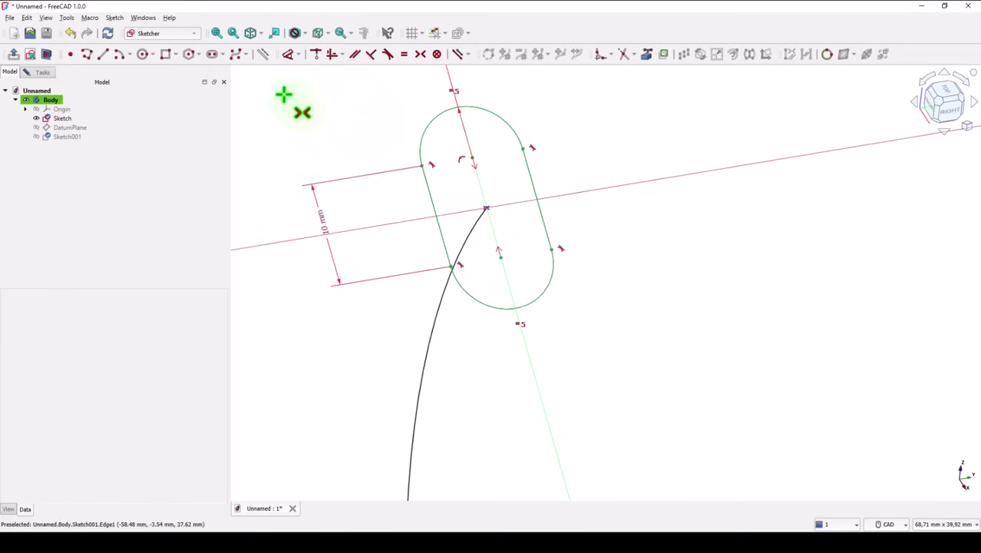
click(42, 73)
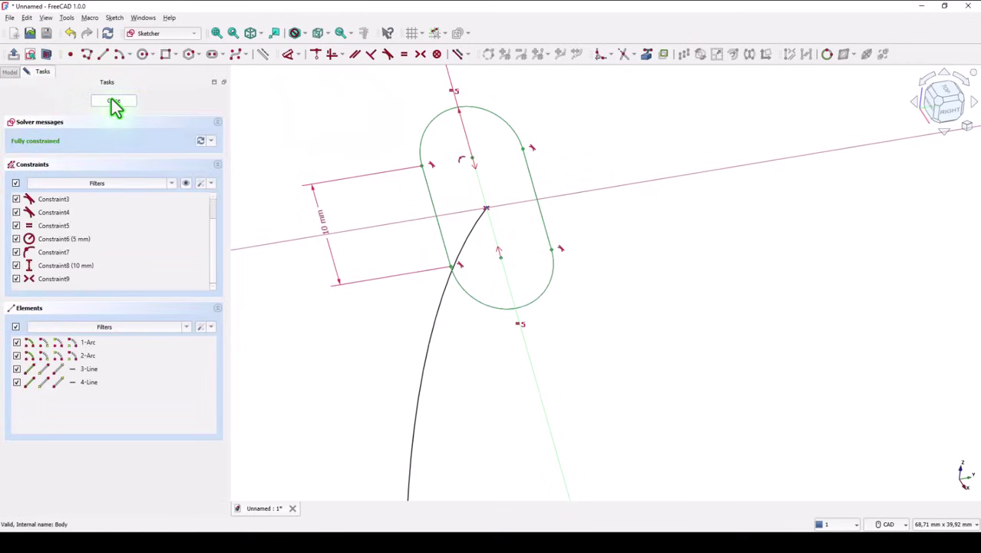
click(113, 101)
click(216, 34)
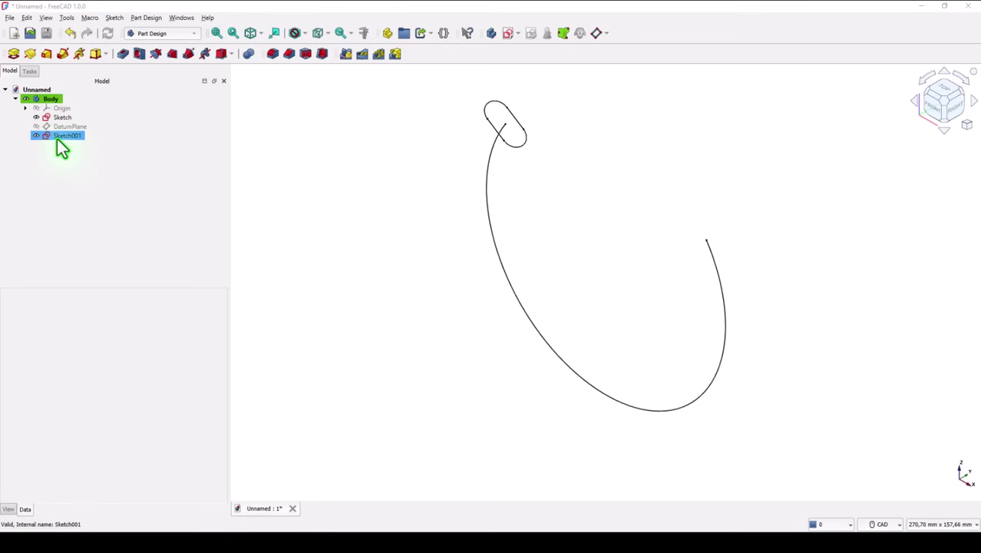
Create an additive pipe sweeping the slot sketch along the arc of the first sketch
click(57, 138)
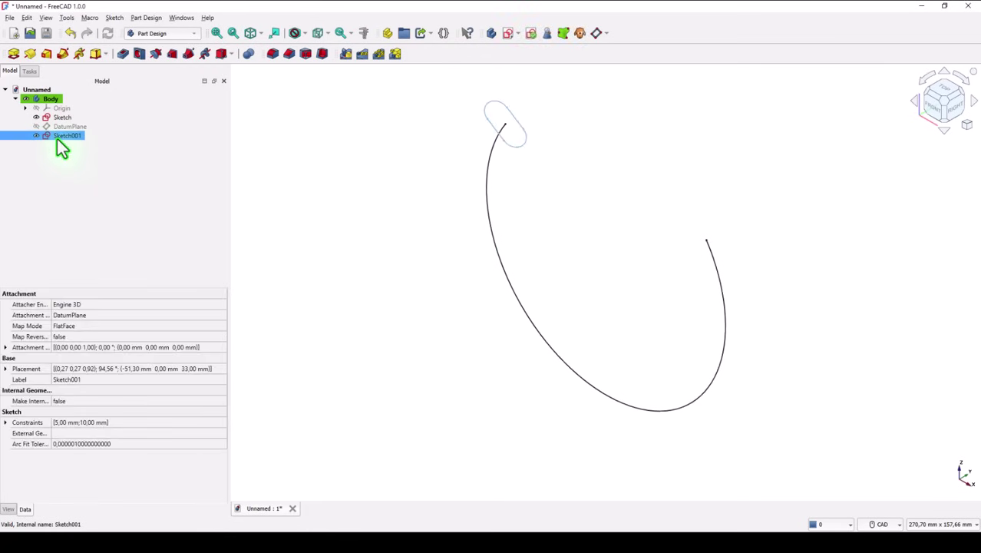
click(63, 55)
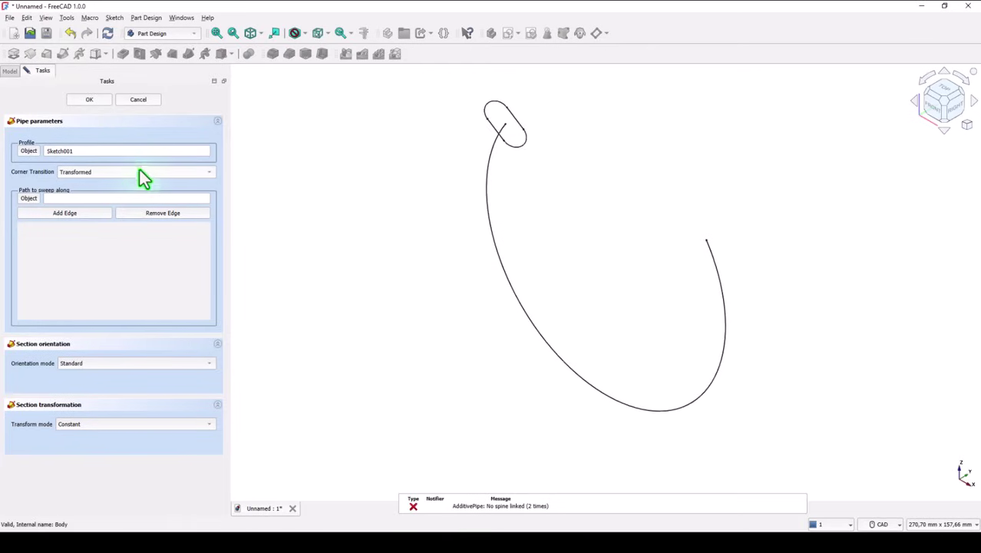
click(79, 215)
click(488, 237)
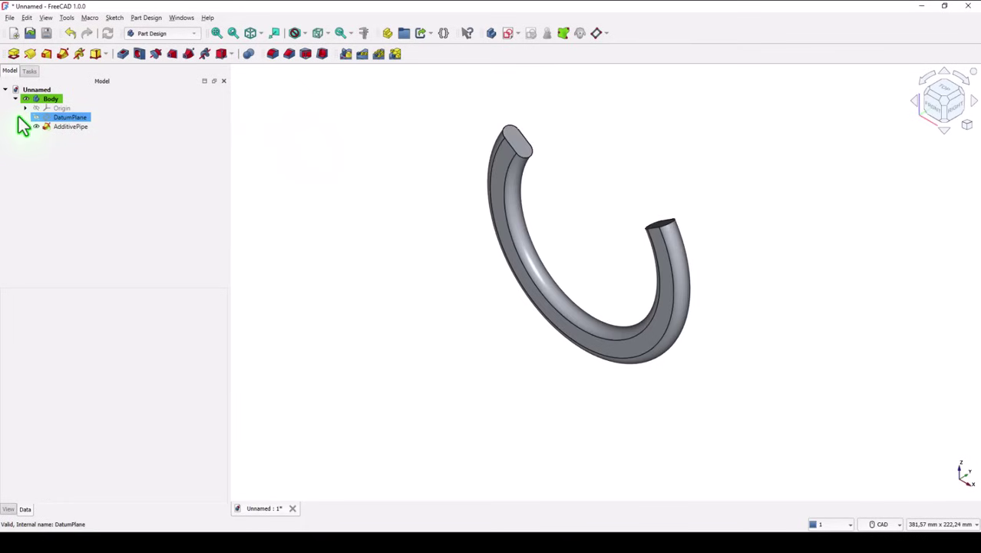
Create a datum plane attached to the XY-plane with a z-direction offset of -87 mm
click(26, 109)
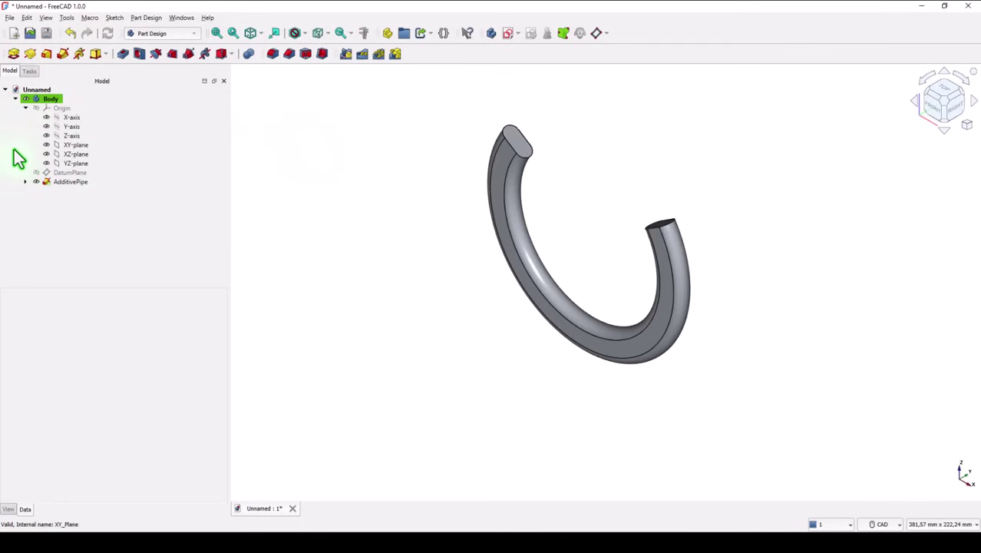
click(75, 145)
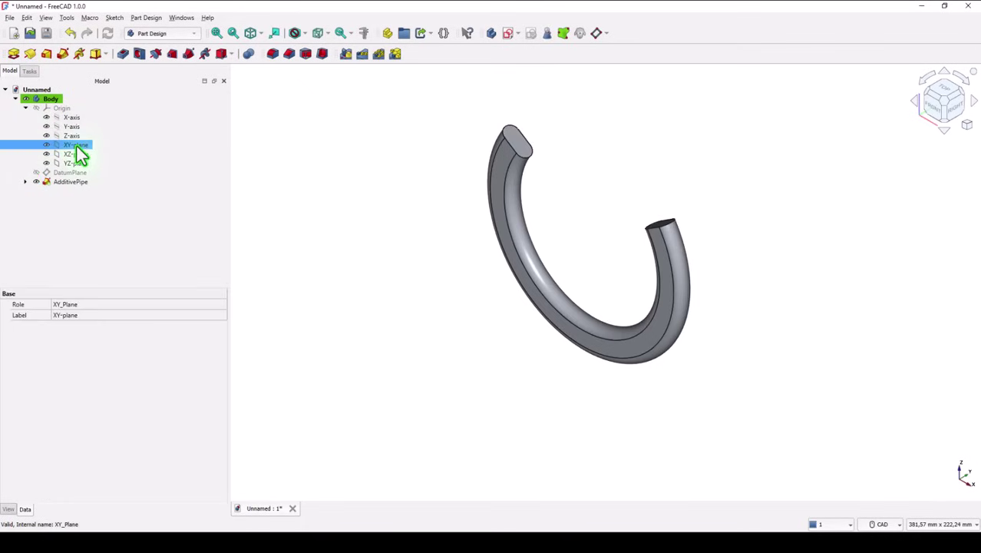
click(597, 35)
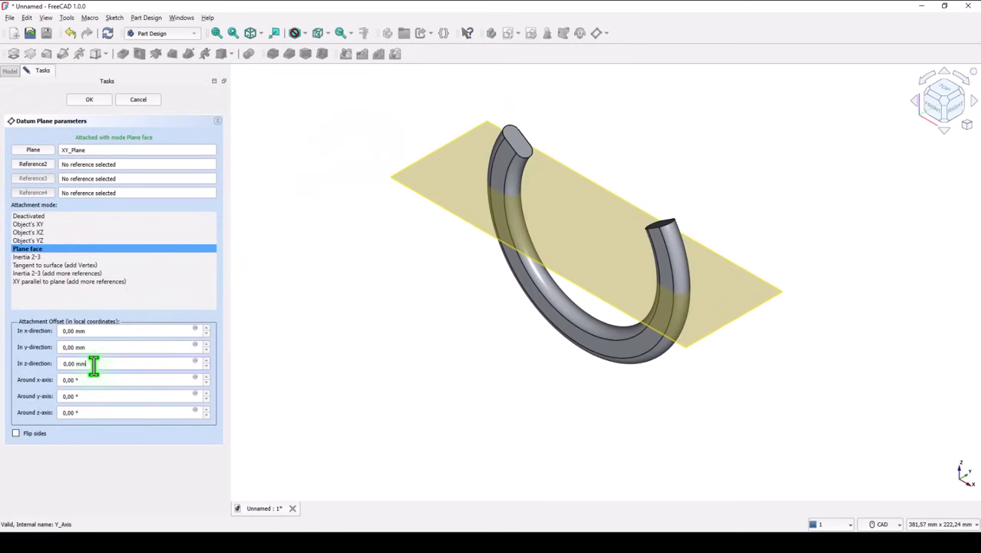
drag(93, 366, 35, 368)
key(Return)
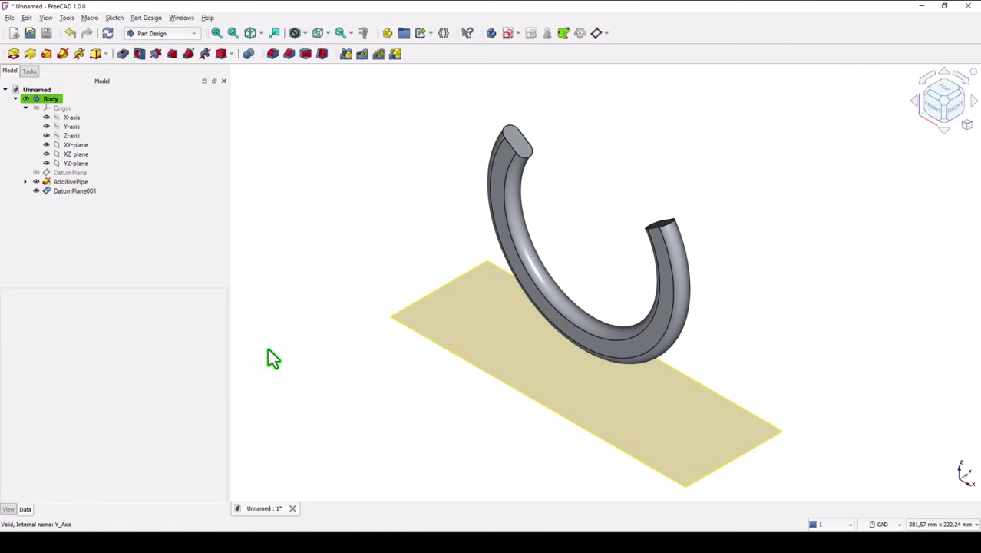
Create a new sketch on the offset datum plane and section the view at the sketch plane
click(443, 288)
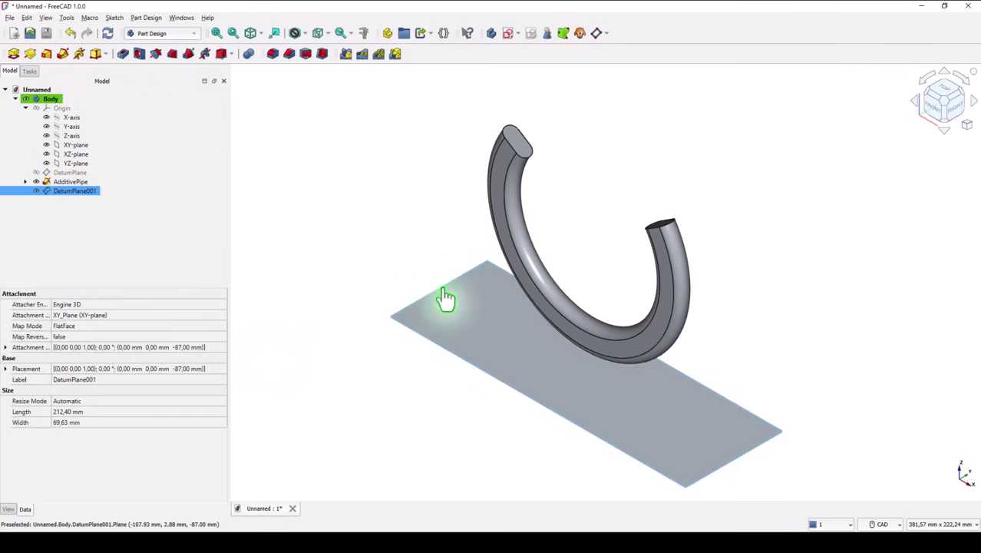
click(508, 33)
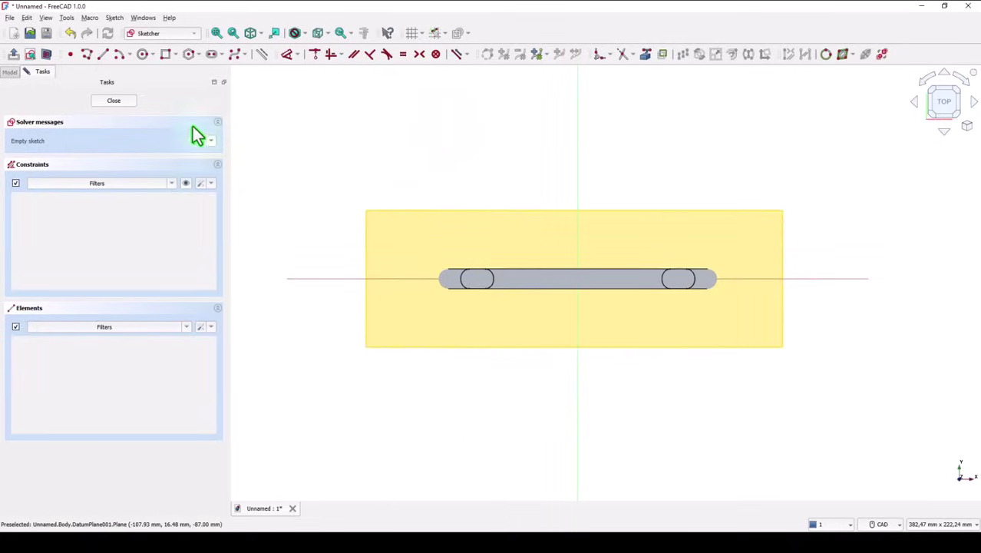
click(46, 53)
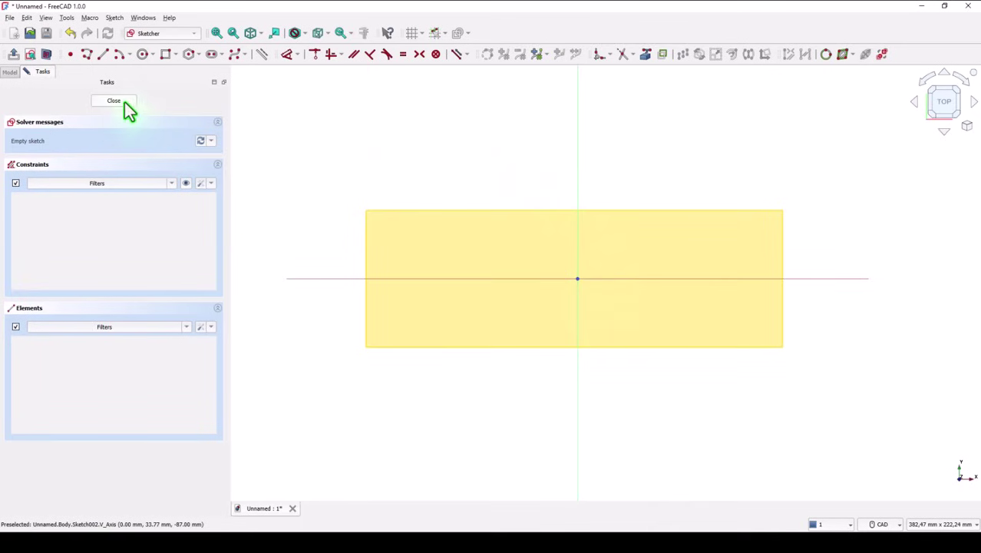
Draw a 32 mm diameter circle centred on the origin and close the sketch
click(143, 53)
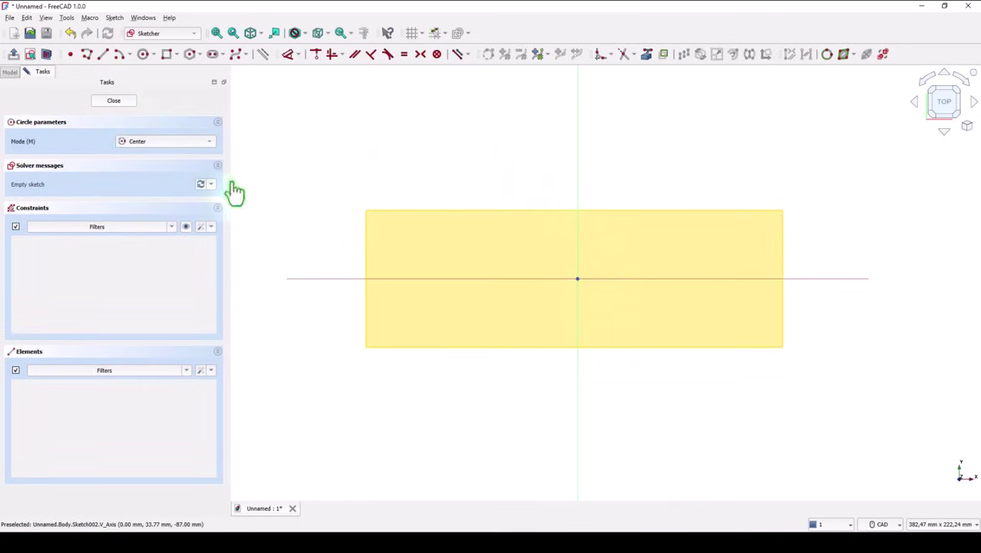
click(577, 278)
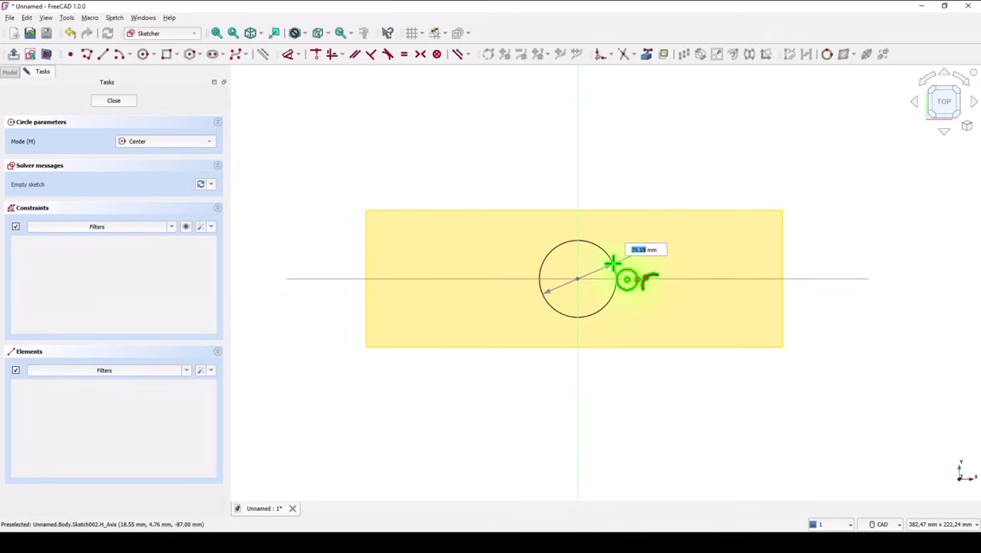
key(Return)
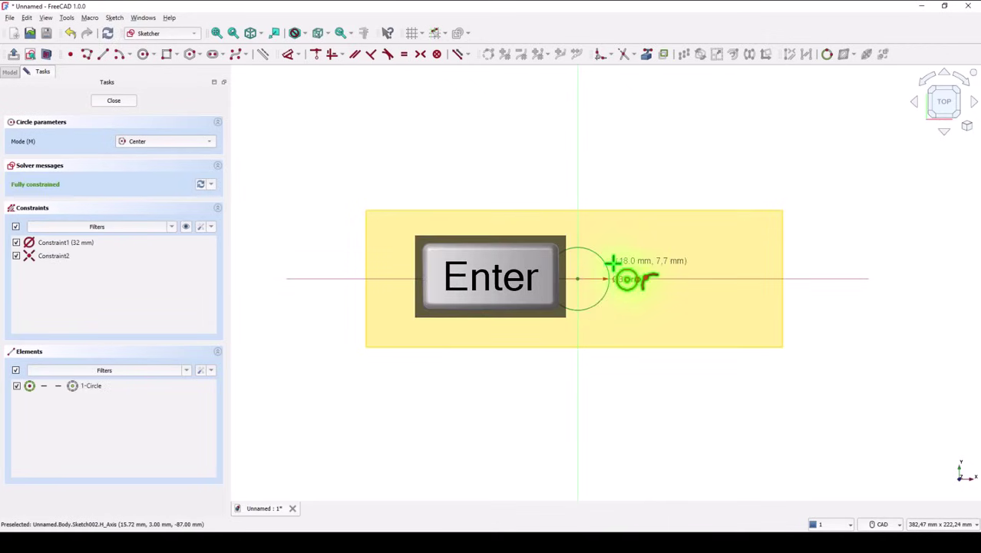
click(114, 103)
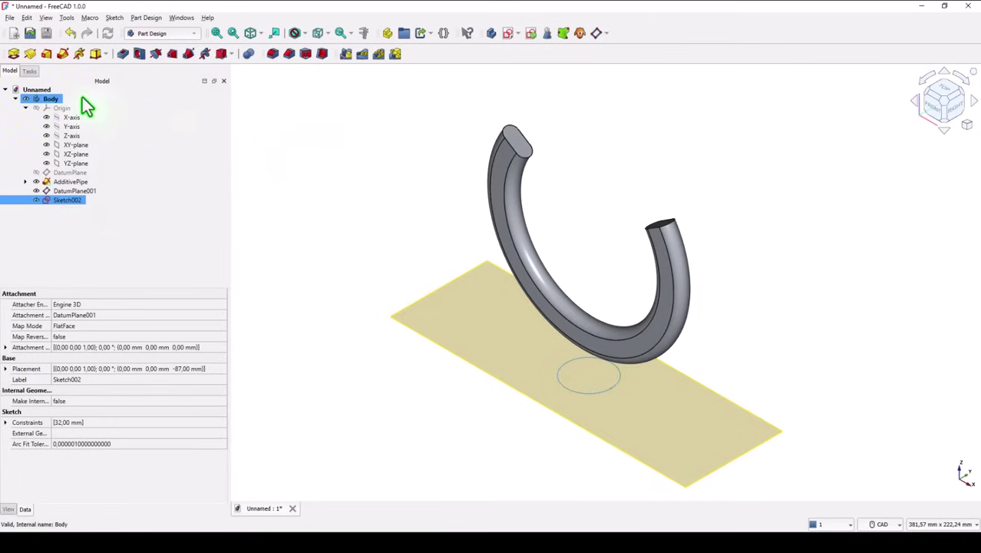
Pad the circle sketch 44 mm along the sketch normal without reversing it, and hide the offset datum plane
click(12, 57)
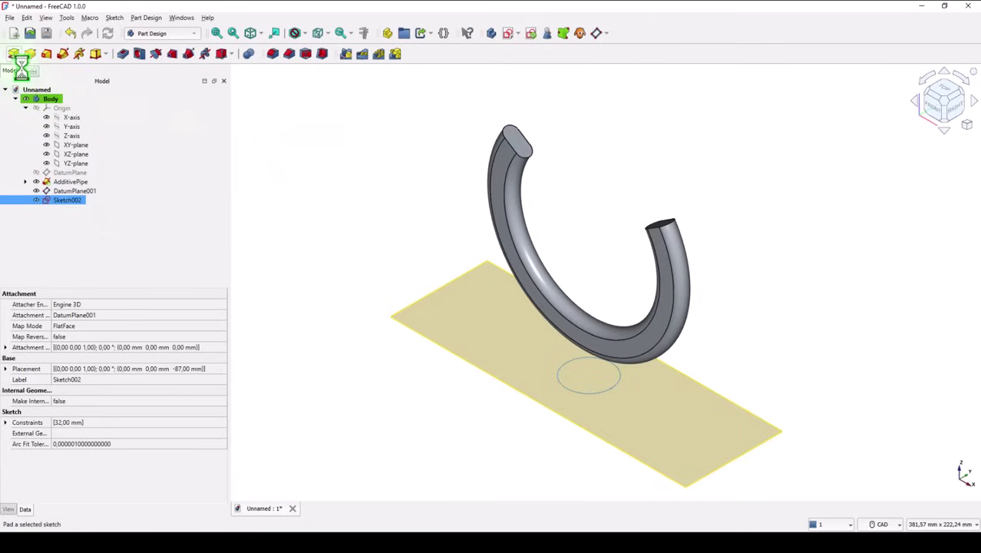
text(44)
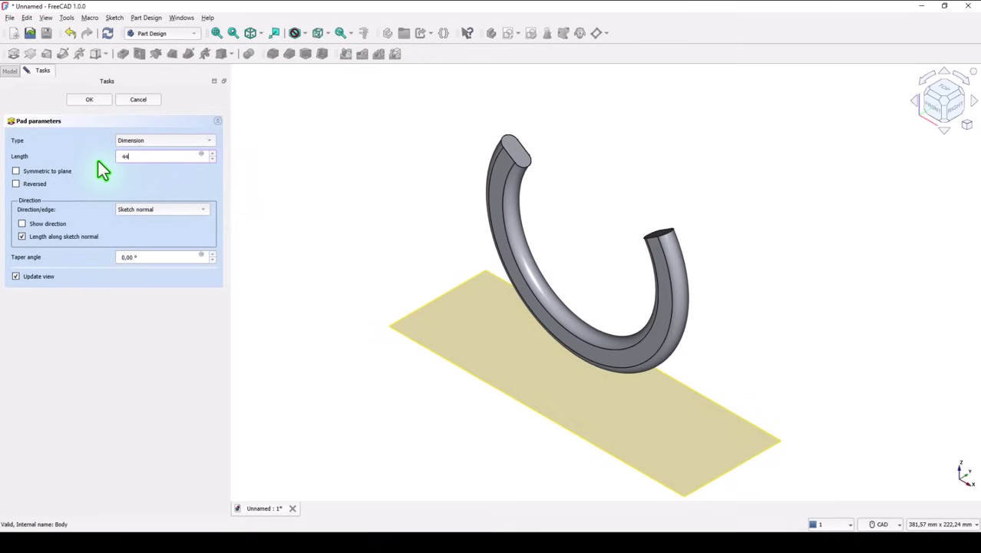
click(17, 184)
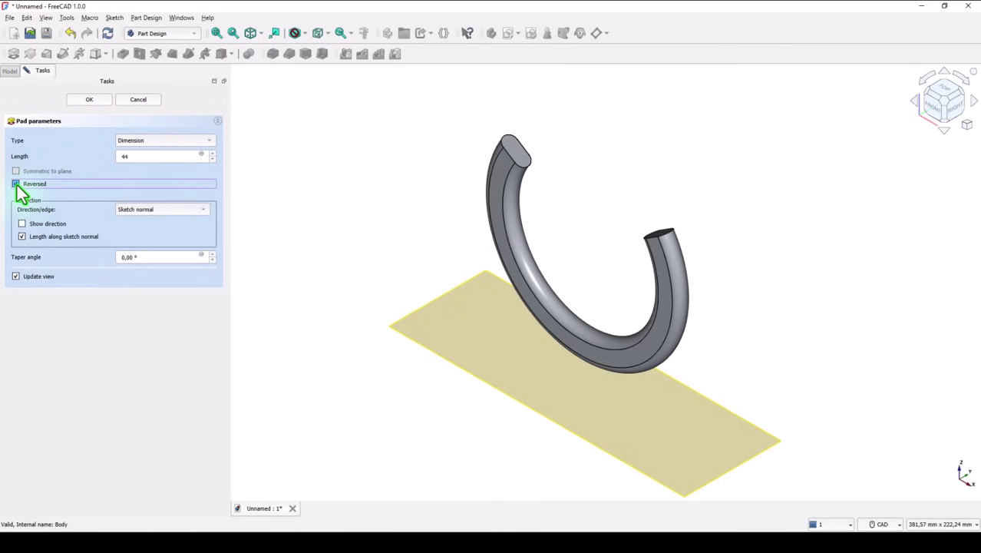
click(17, 184)
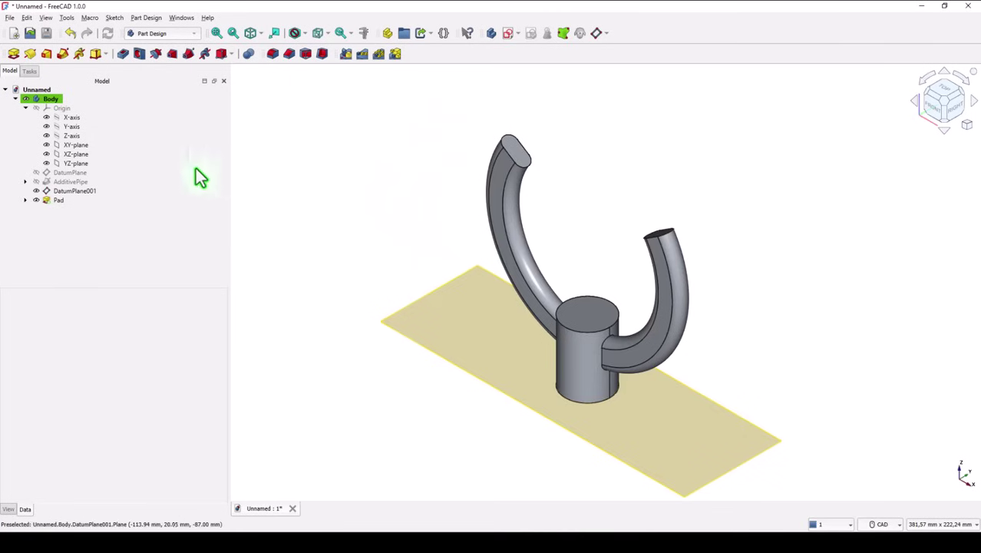
click(38, 192)
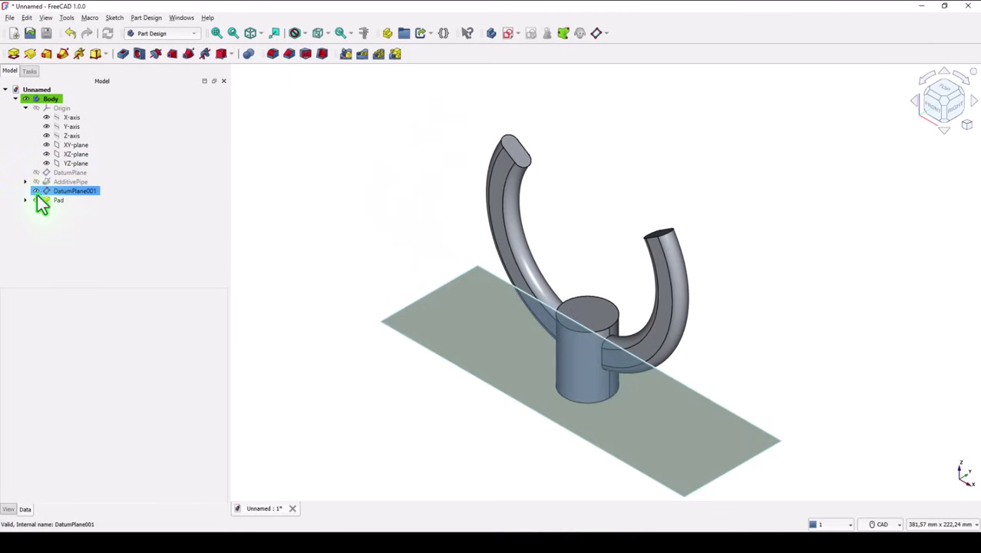
click(36, 191)
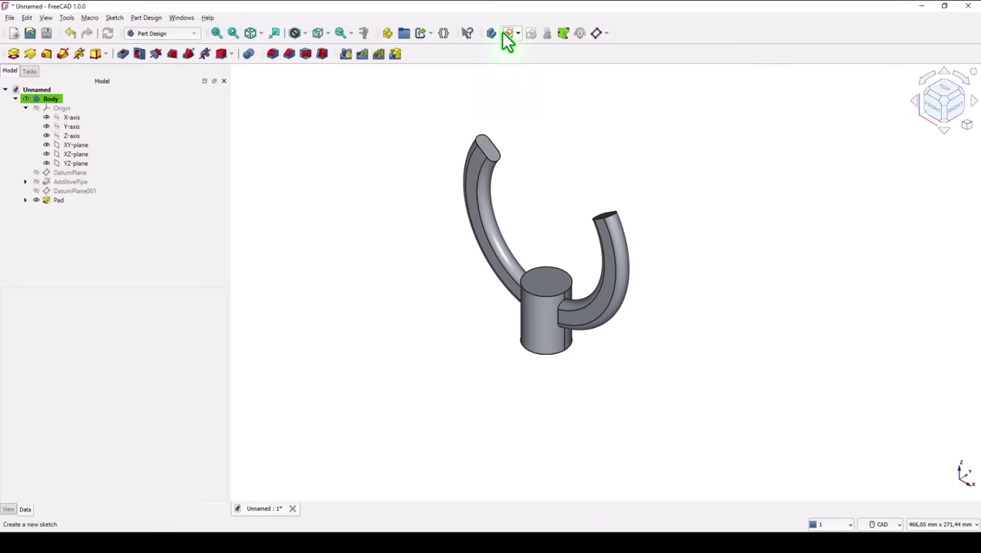
Create a new sketch on the XZ-plane and fit the whole model in view
click(502, 32)
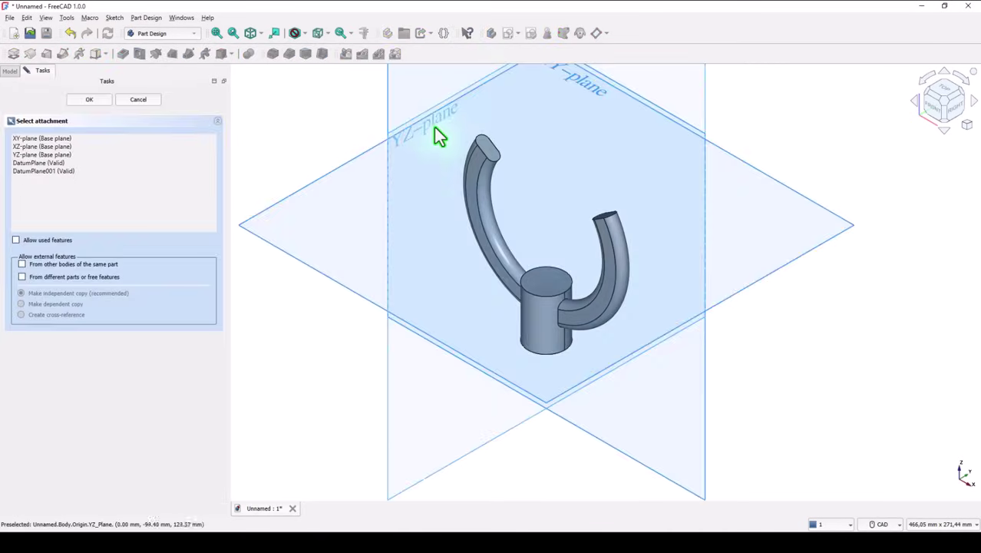
scroll(427, 158, down, 2)
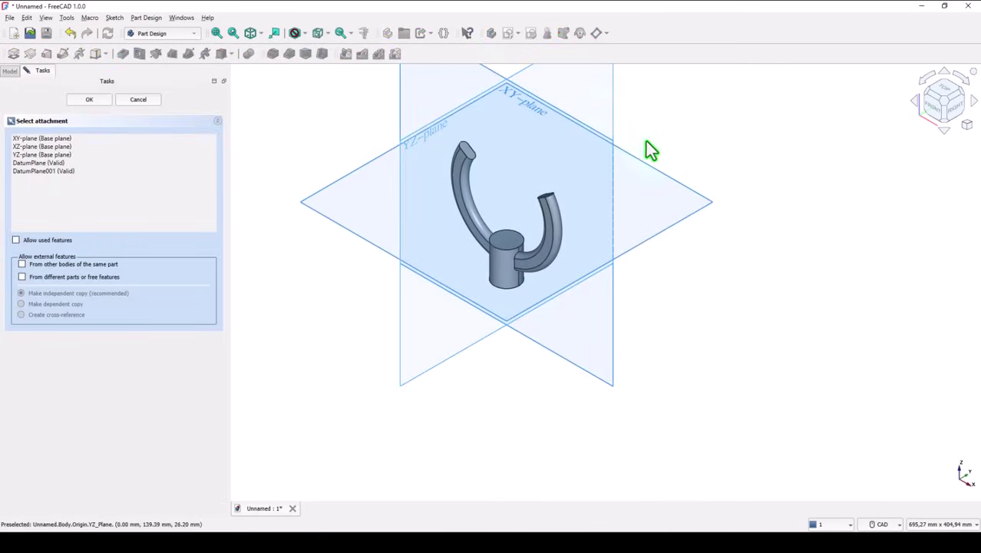
click(611, 353)
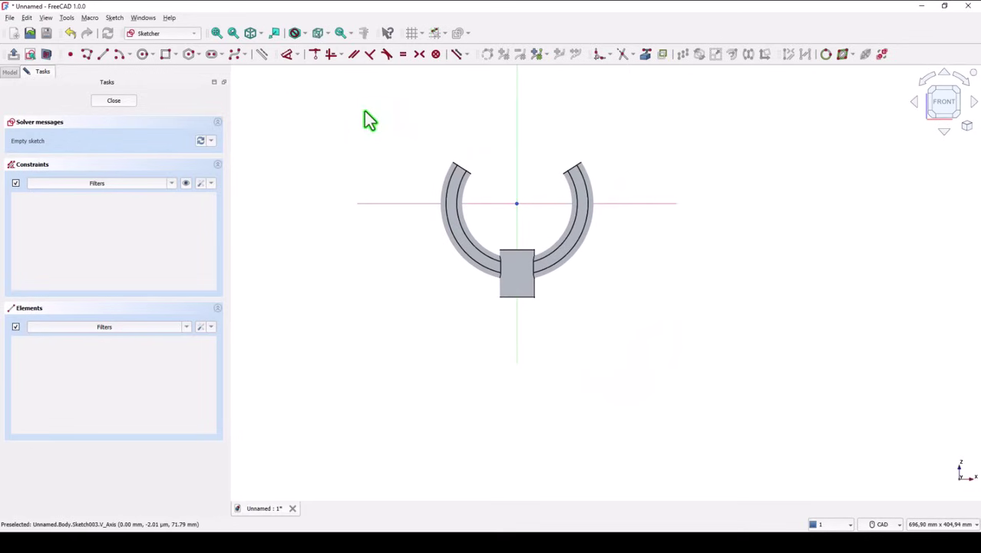
click(216, 33)
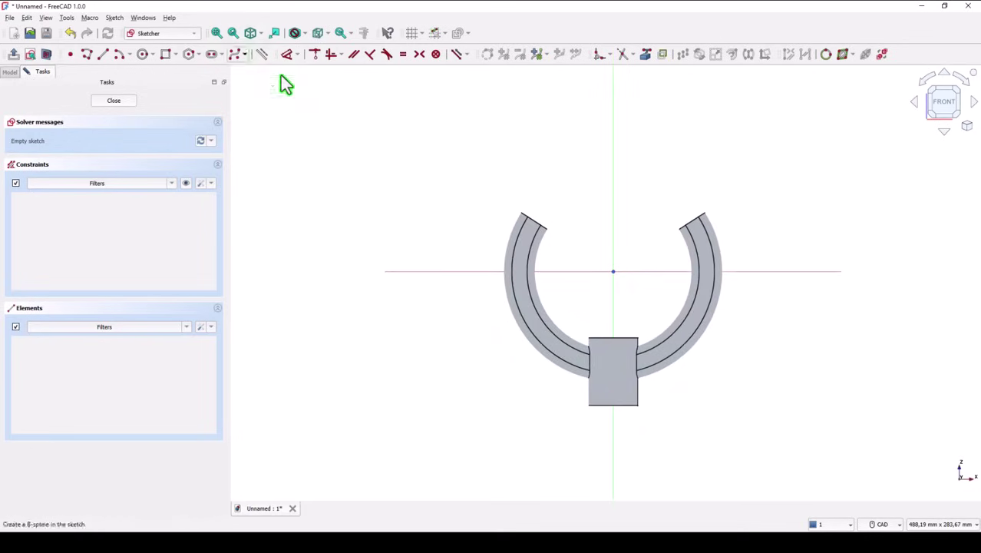
Section the view at the sketch plane and project the hub's top and bottom edges into the sketch as external geometry
click(47, 55)
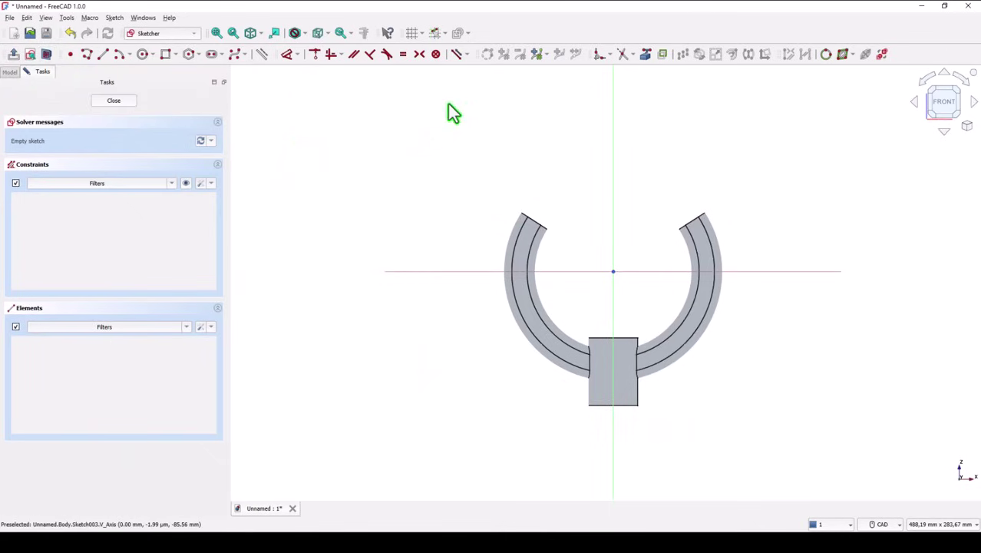
click(645, 55)
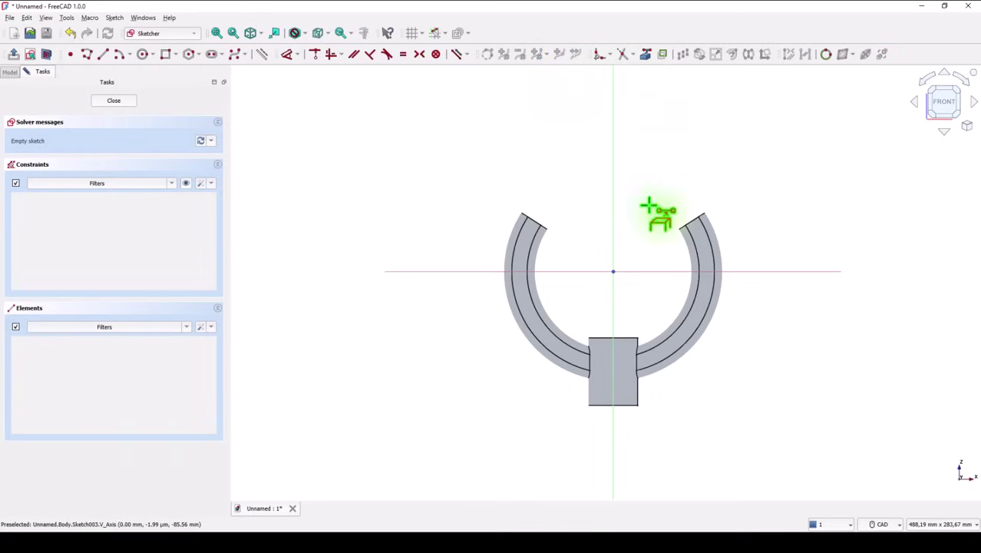
click(629, 338)
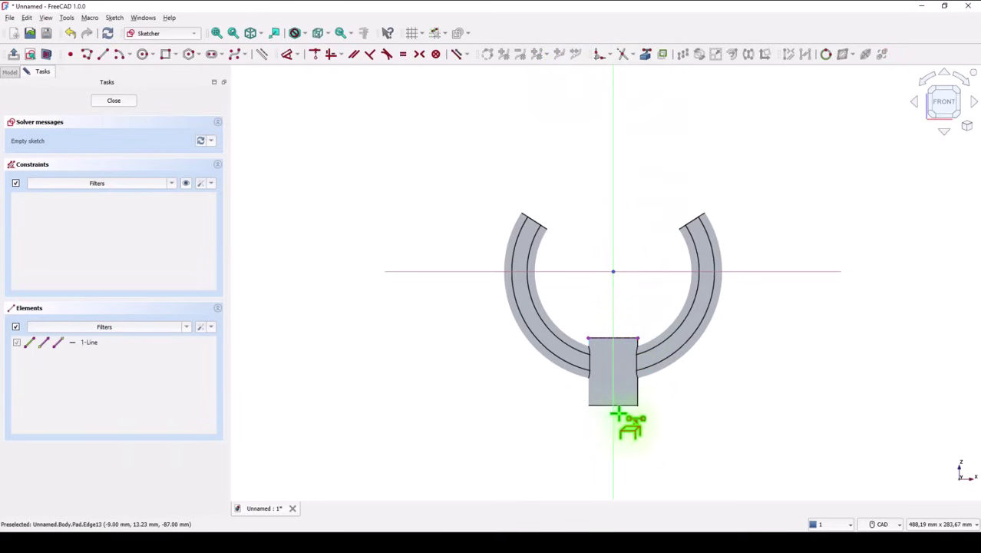
click(624, 405)
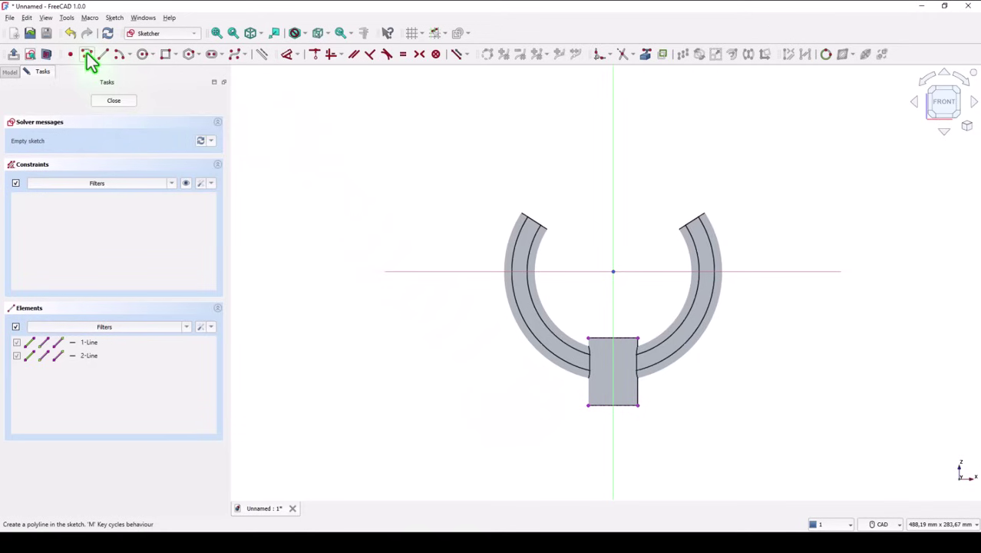
Draw a polyline up the vertical axis between the hub's projected edges, about 12 mm outward along the top edge and about 33 mm straight down
scroll(632, 418, up, 5)
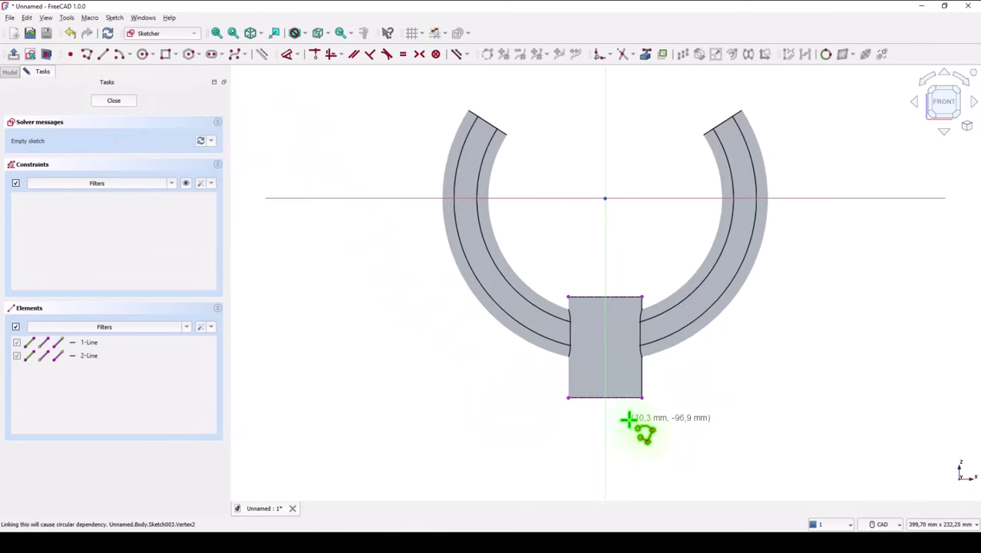
key(g)
key(l)
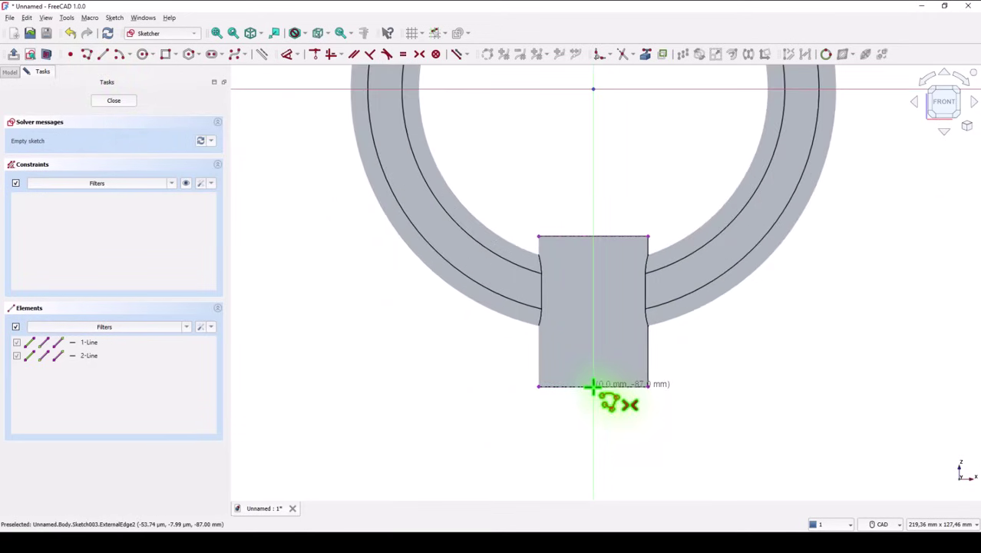
click(593, 385)
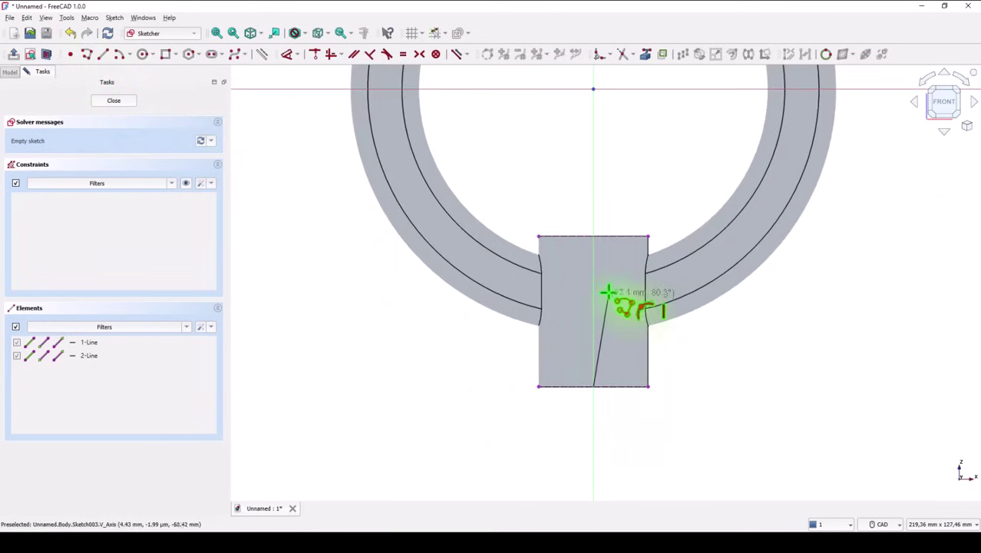
click(592, 235)
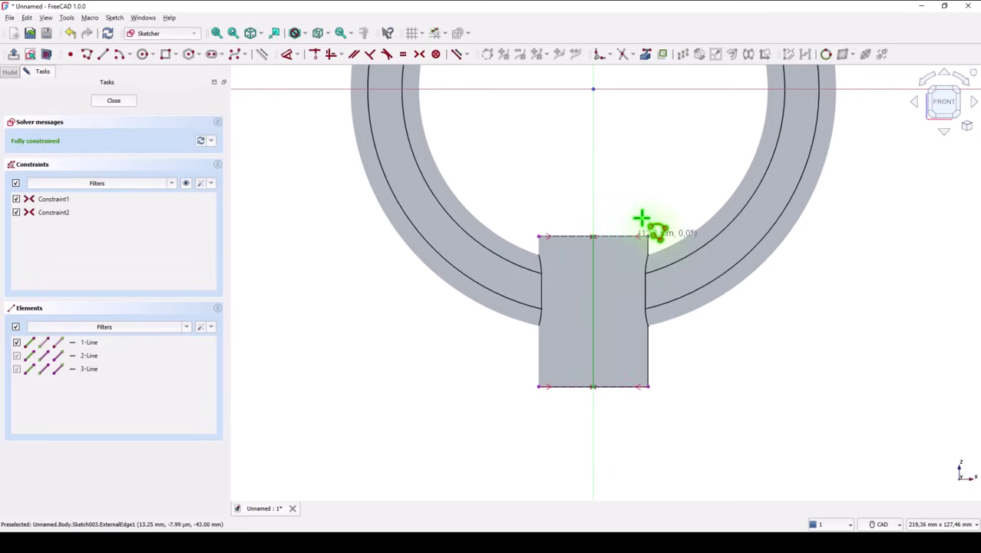
click(634, 235)
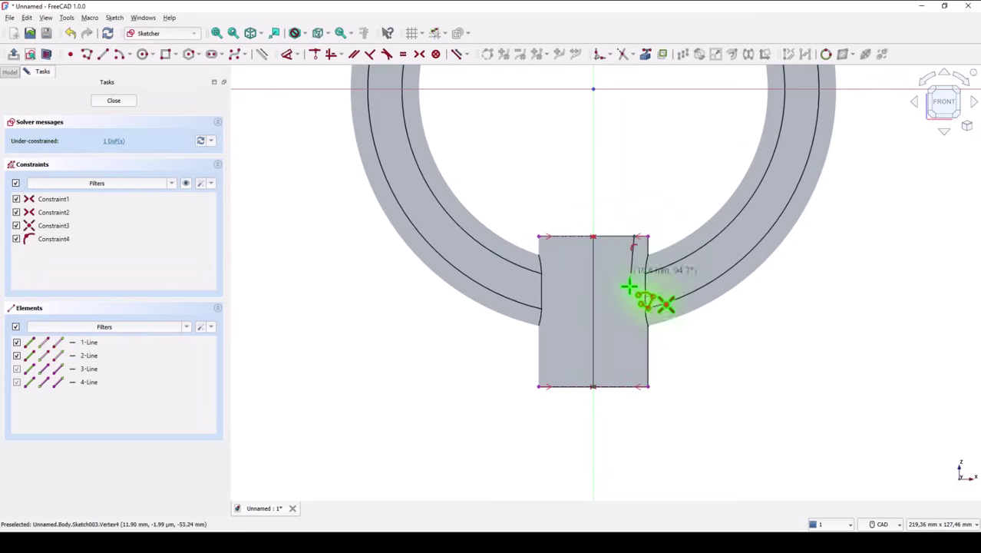
click(634, 350)
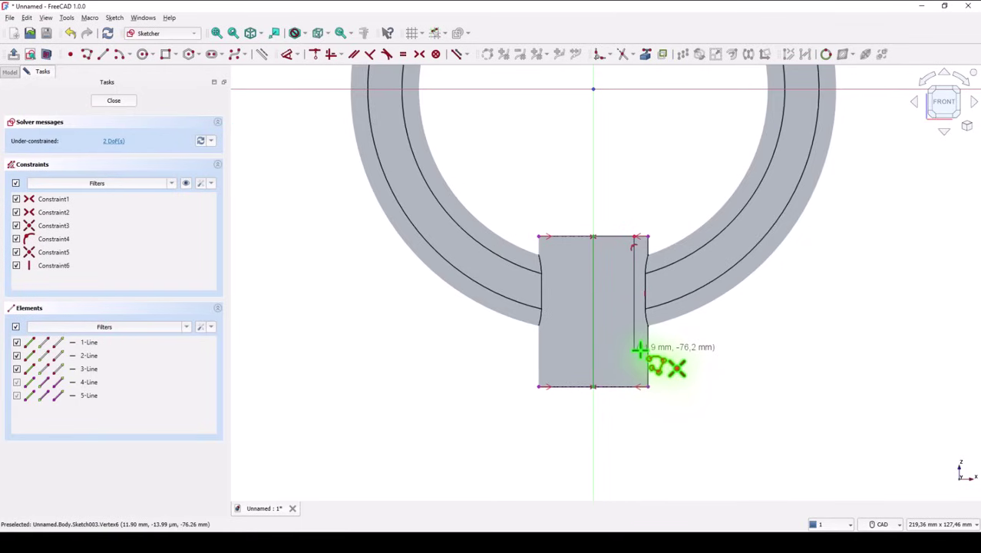
Continue the polyline with an outward notch about 2 mm deep and 3.5 mm high, down to the bottom edge and back to the axis
scroll(640, 350, up, 2)
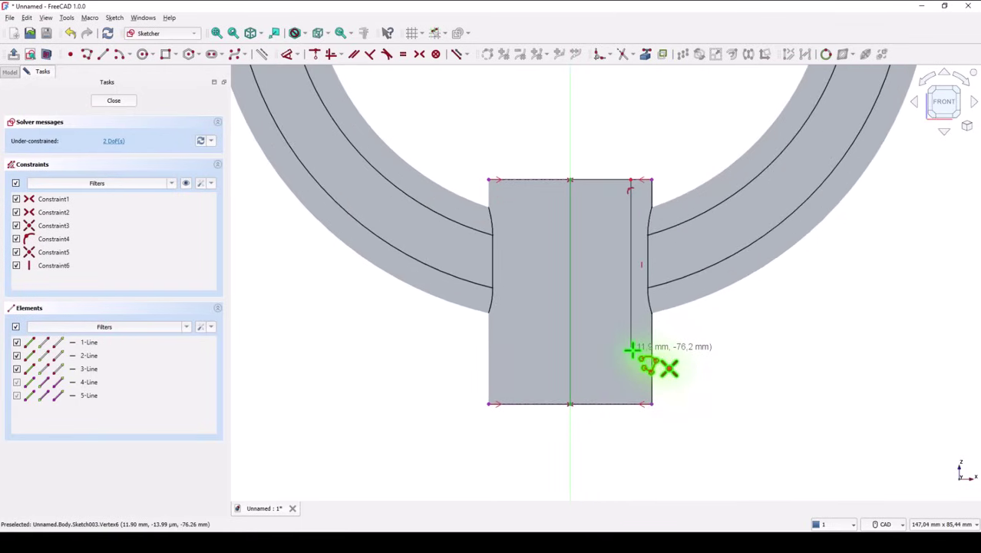
click(630, 350)
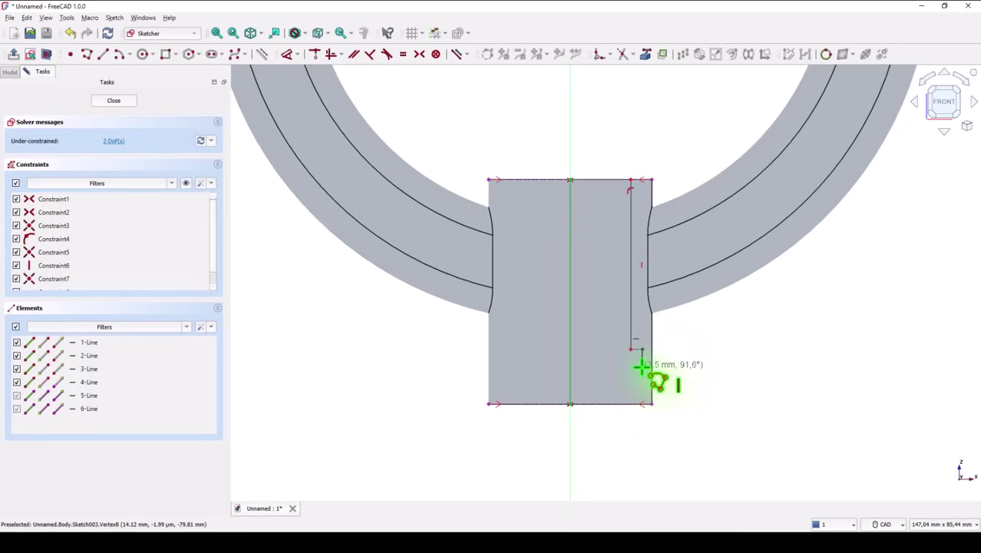
click(642, 367)
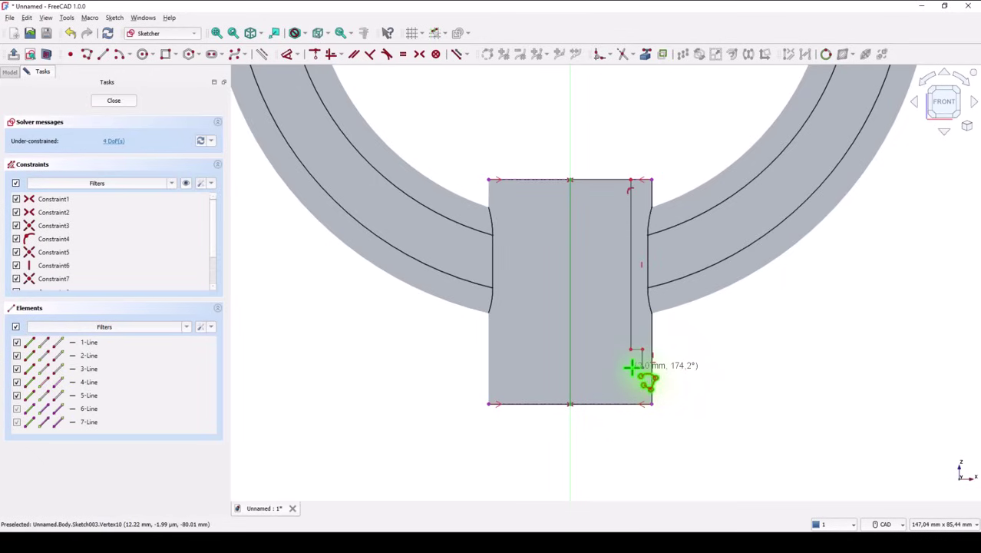
click(632, 365)
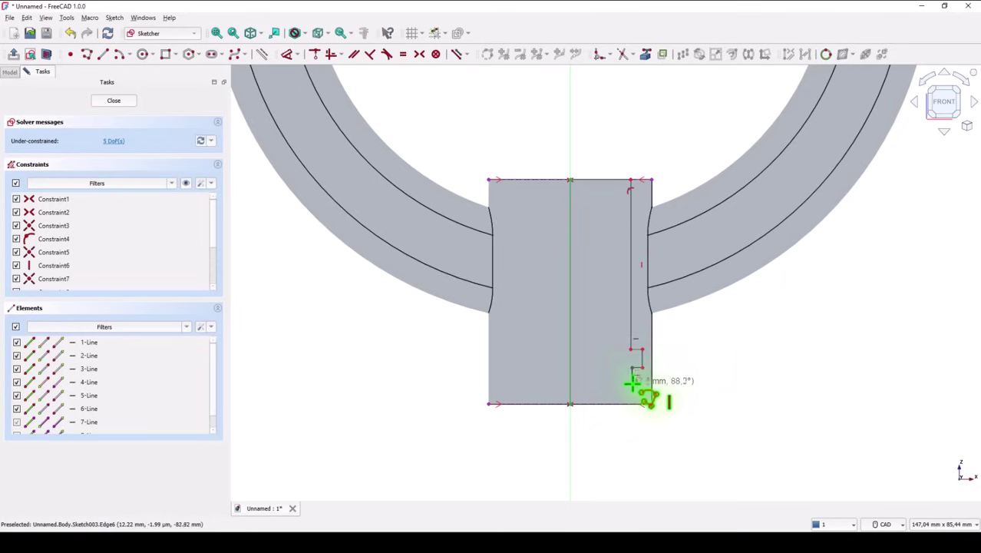
click(630, 403)
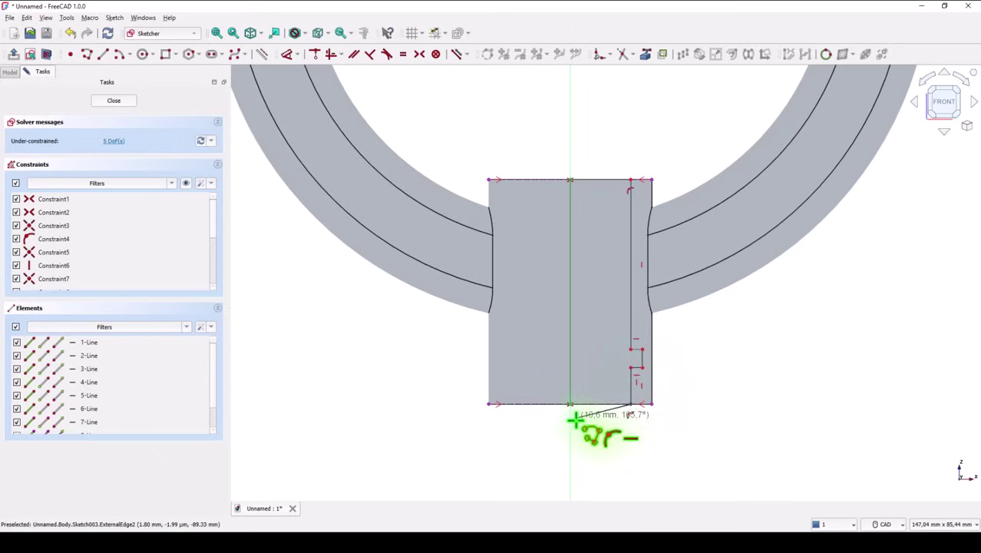
click(570, 404)
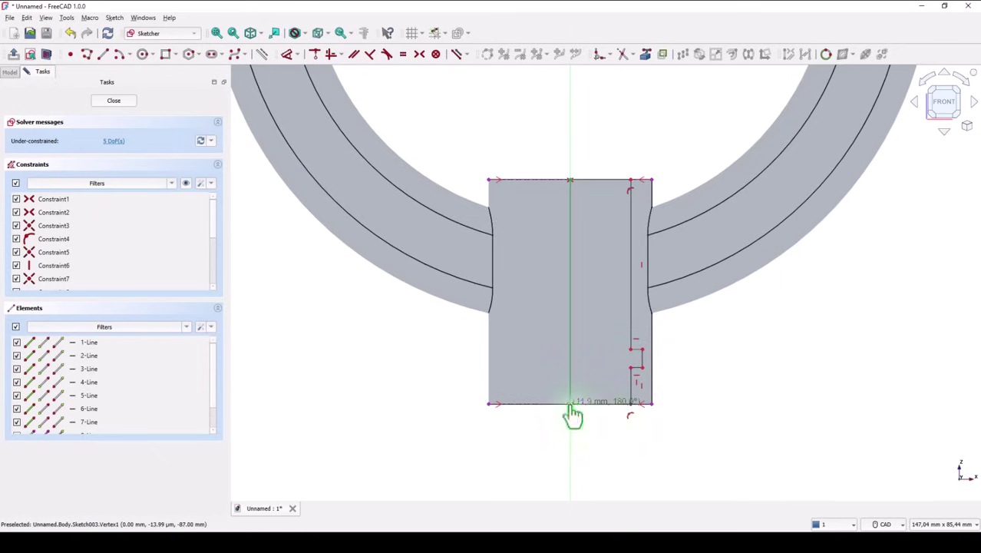
right_click(612, 427)
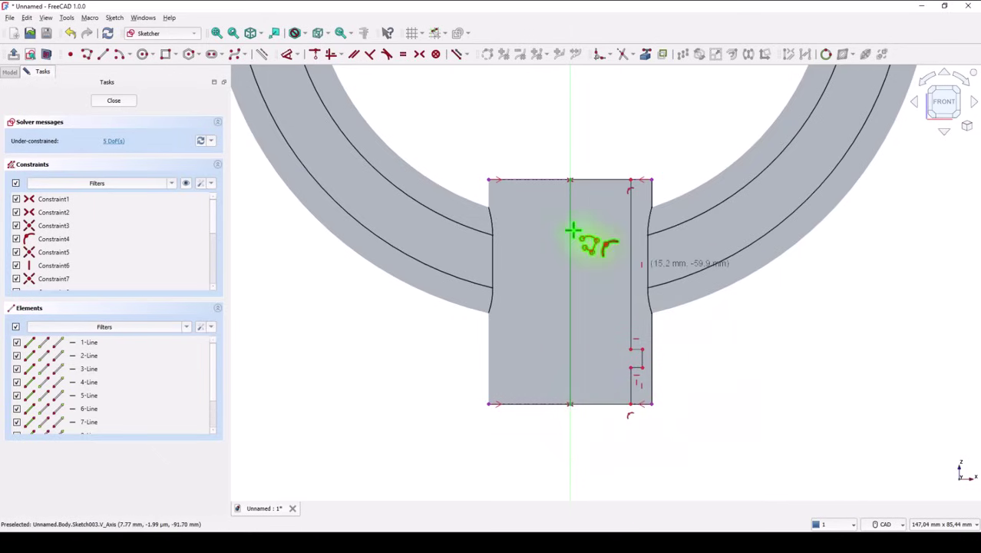
Constrain the notch's lower inner corner to lie on the long vertical bore line
click(314, 53)
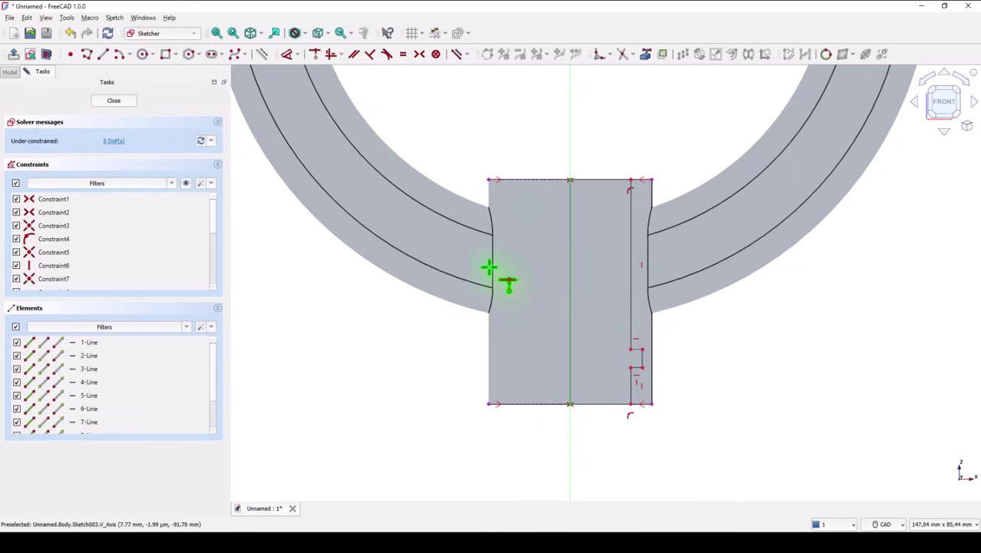
click(629, 321)
click(635, 368)
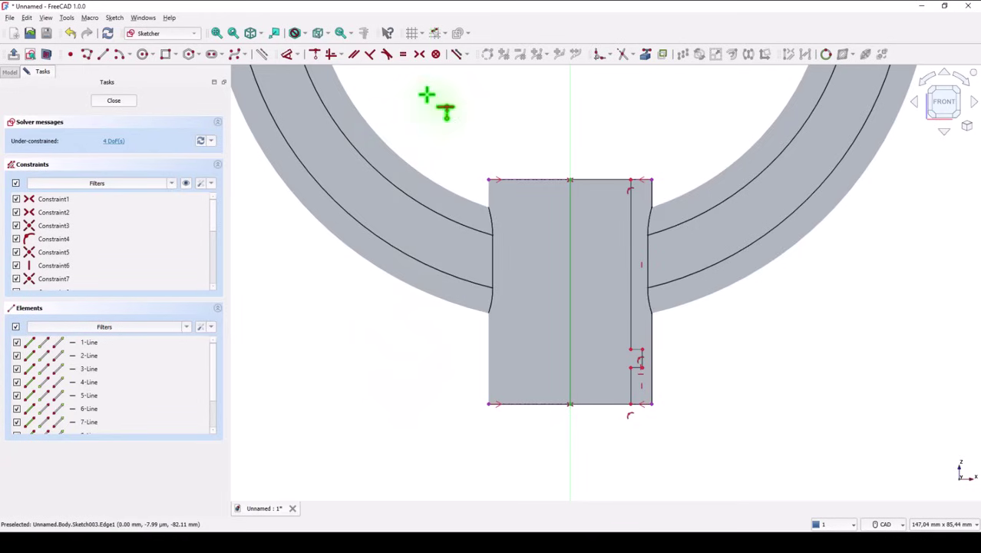
Dimension the notch to a height of 2 mm and place its upper edge 6 mm above the hub's bottom edge
click(286, 55)
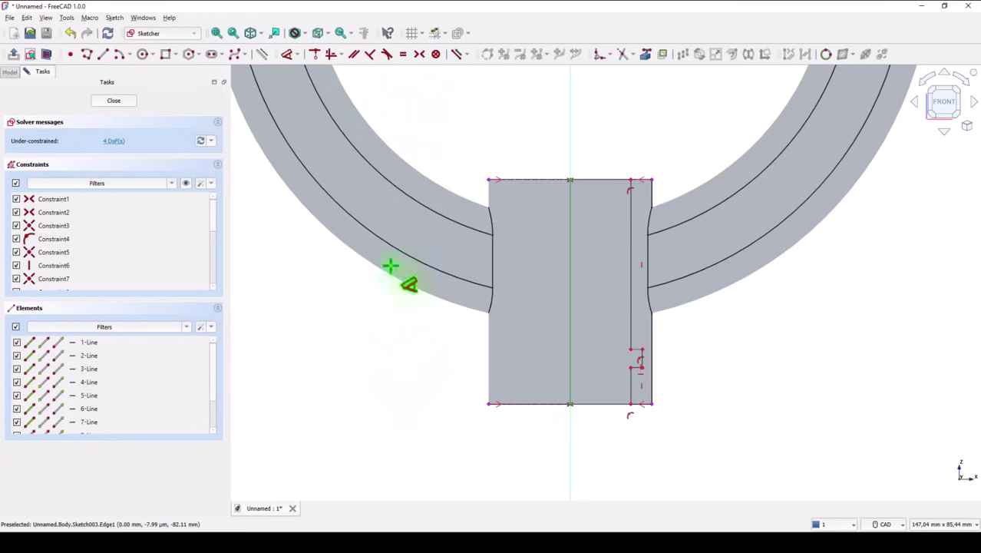
scroll(647, 354, up, 2)
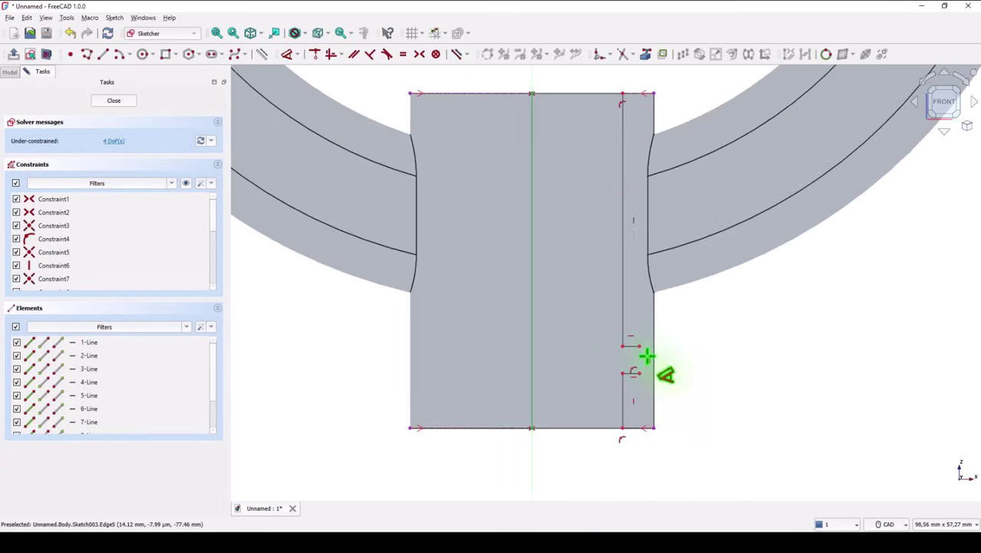
click(643, 356)
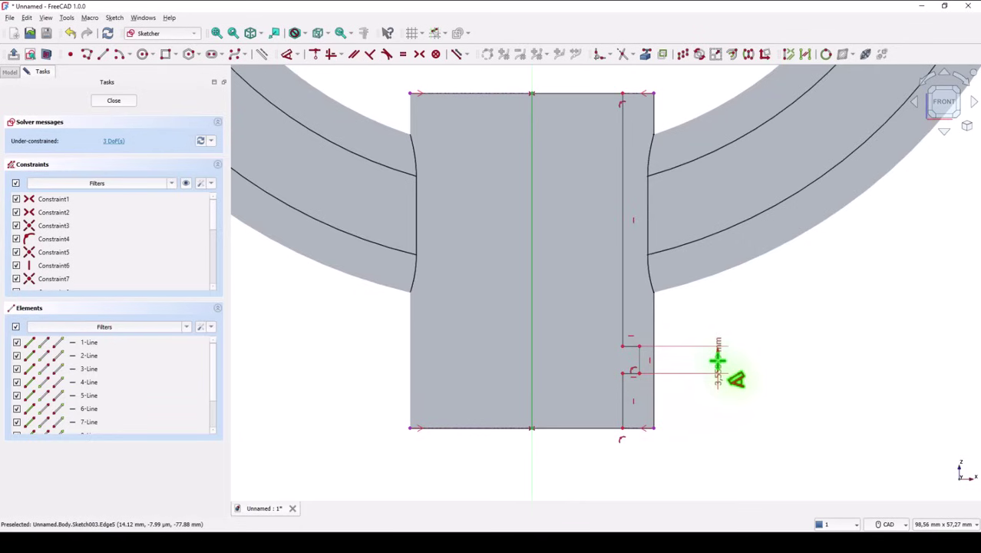
click(719, 366)
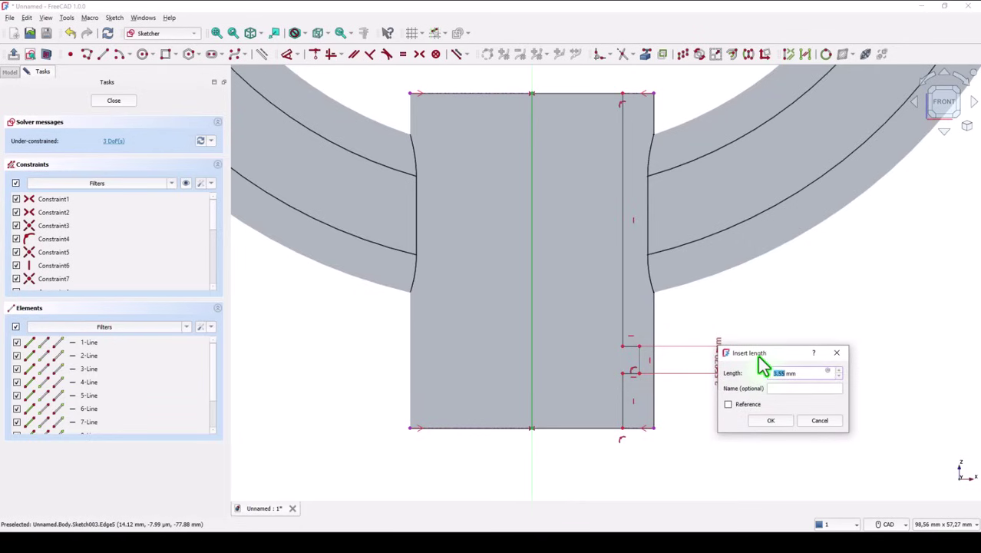
text(2)
key(Return)
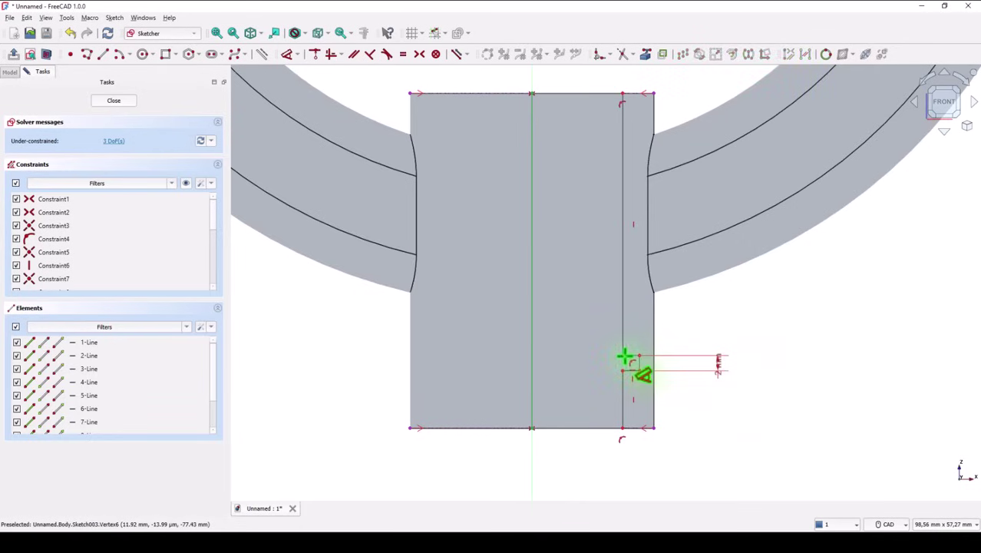
click(639, 355)
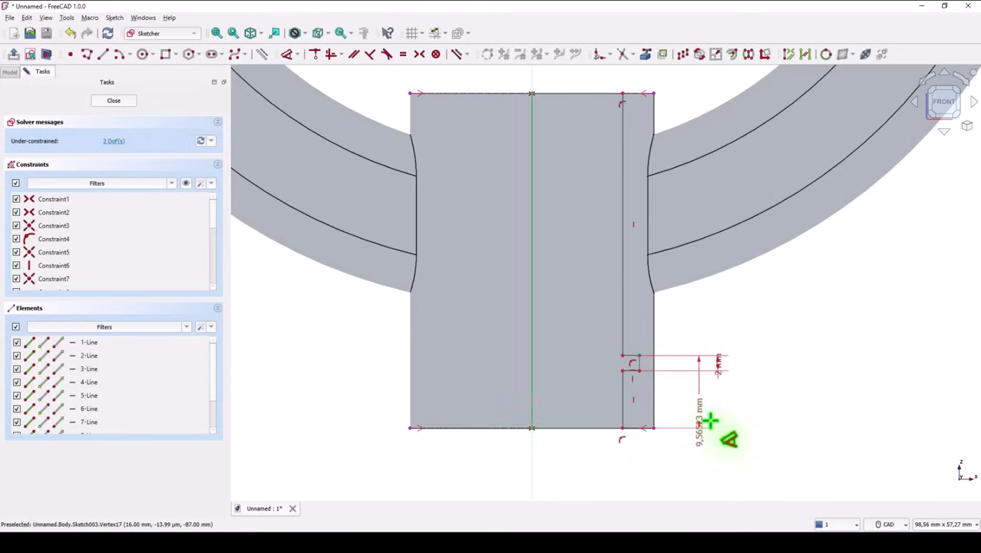
click(760, 399)
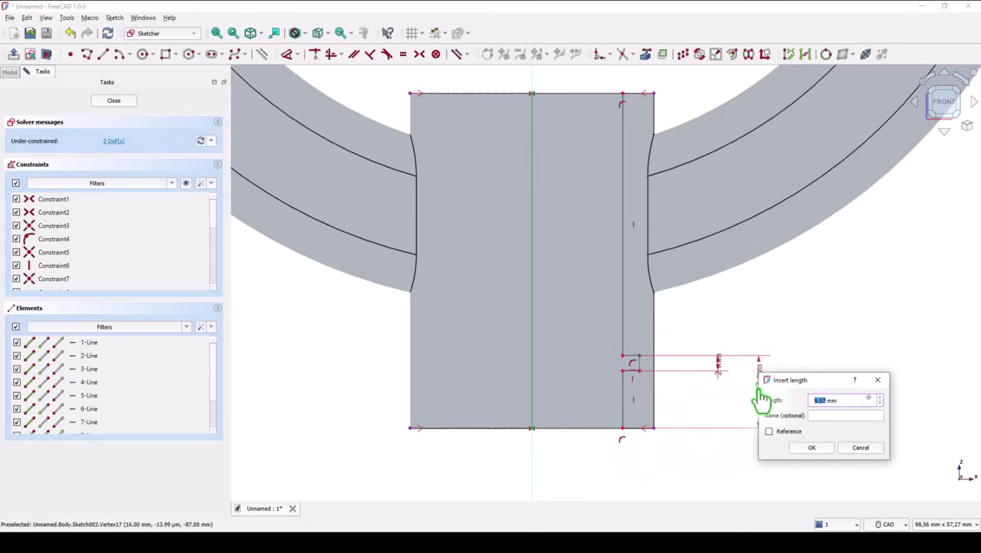
key(Return)
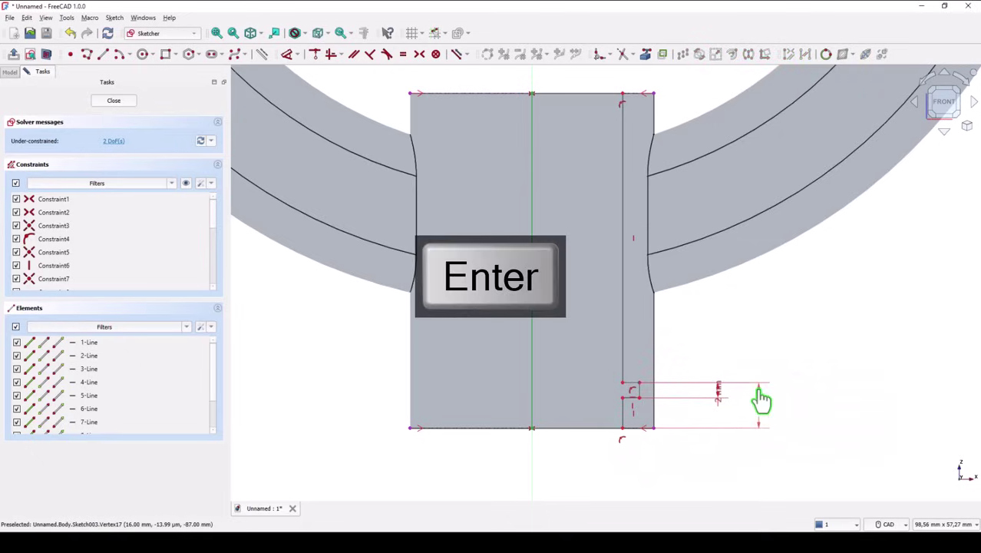
Dimension the bore line's horizontal distance from the vertical axis as 24/2 mm
click(622, 428)
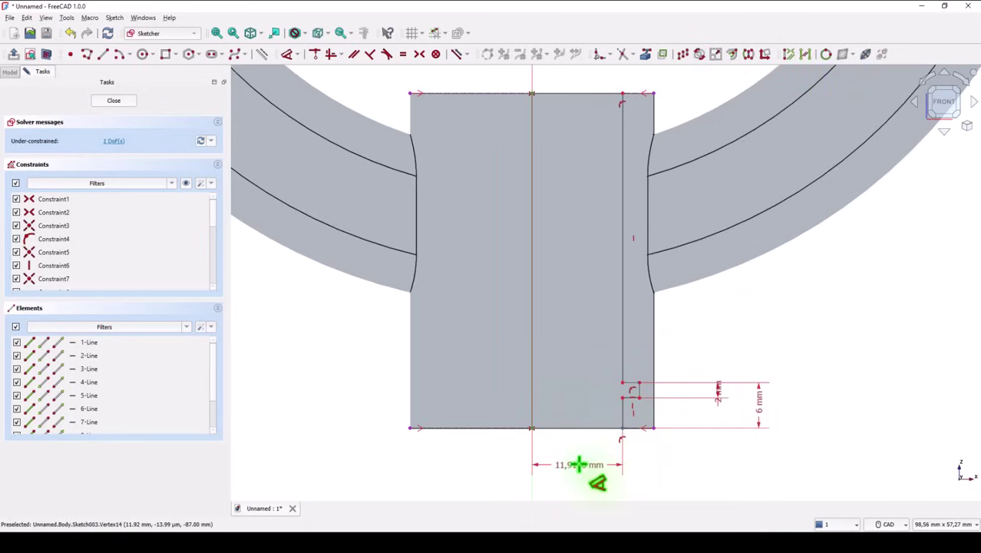
click(578, 465)
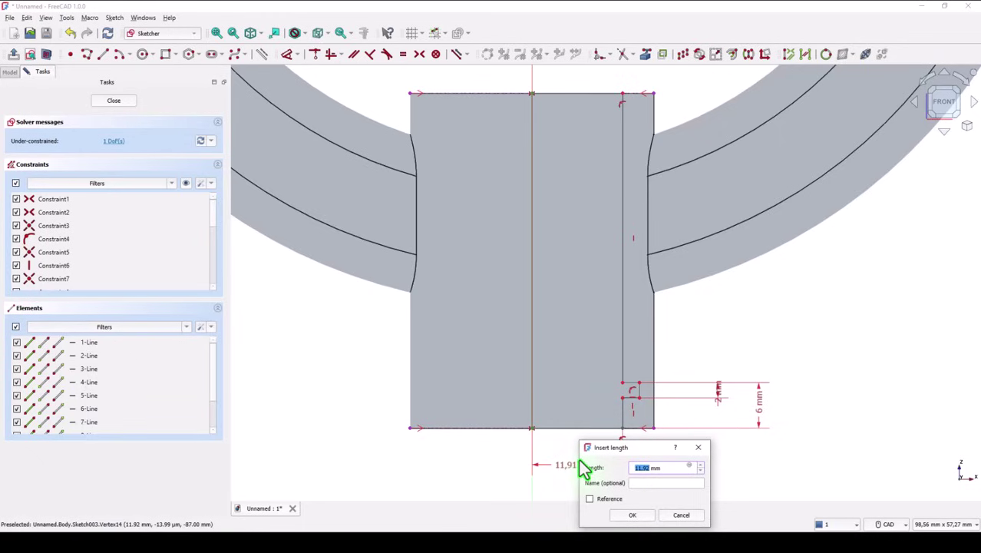
text(24/2)
key(Return)
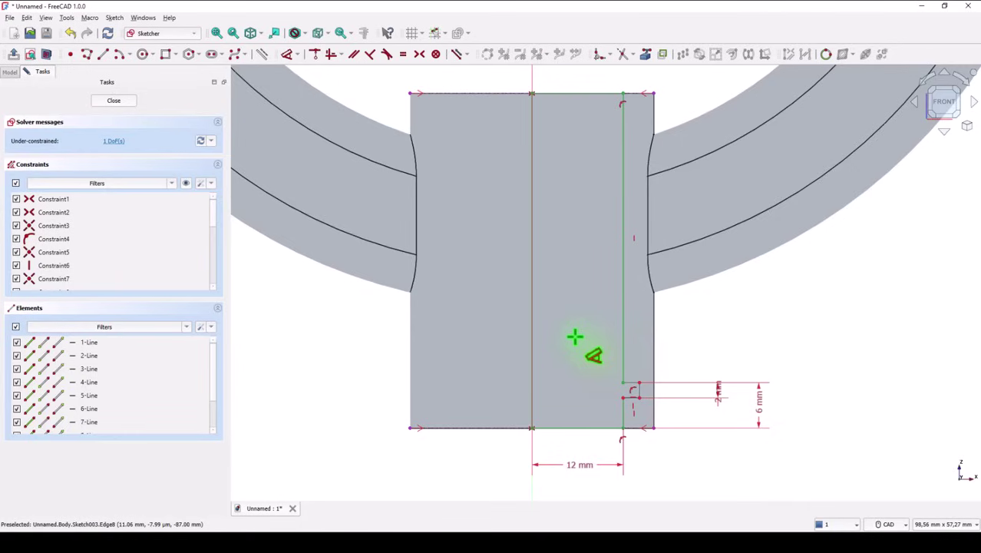
Set the notch's outer line 14 mm from the vertical axis and close the sketch
click(637, 395)
middle_drag(642, 447, 649, 365)
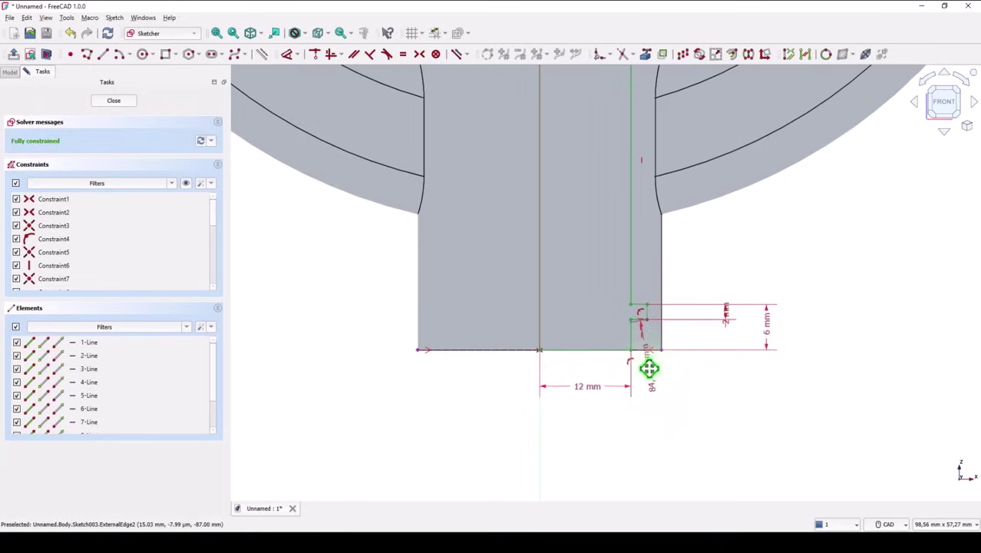
click(602, 419)
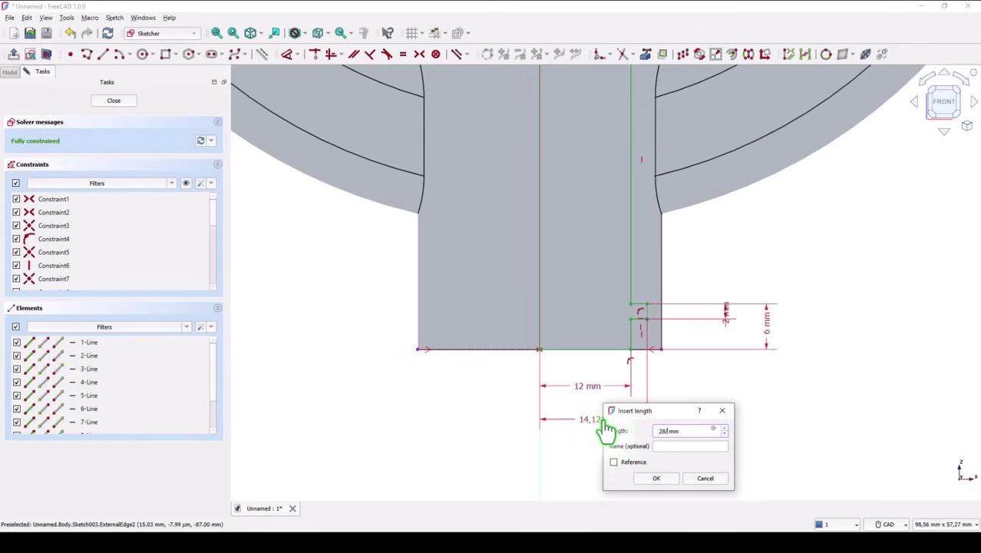
text(14)
key(Return)
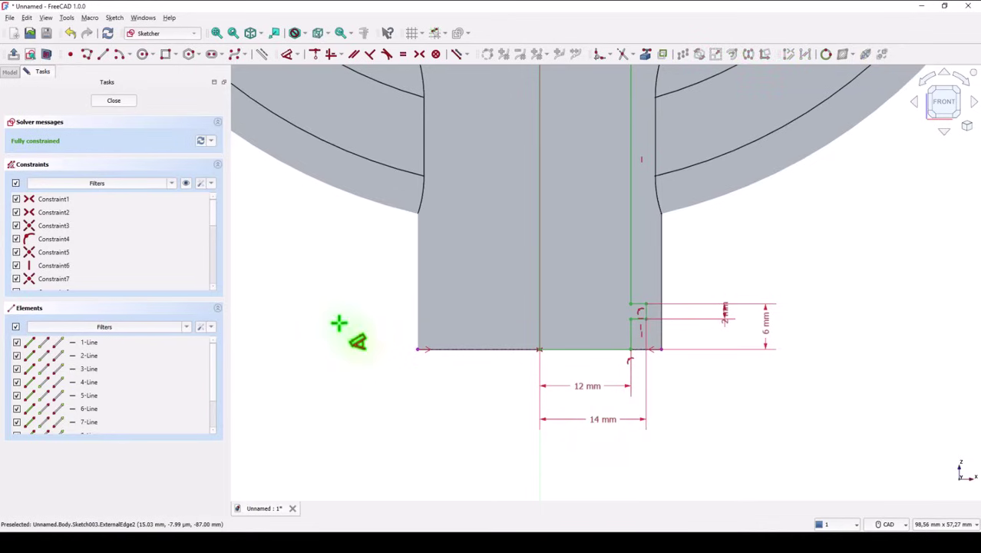
click(109, 101)
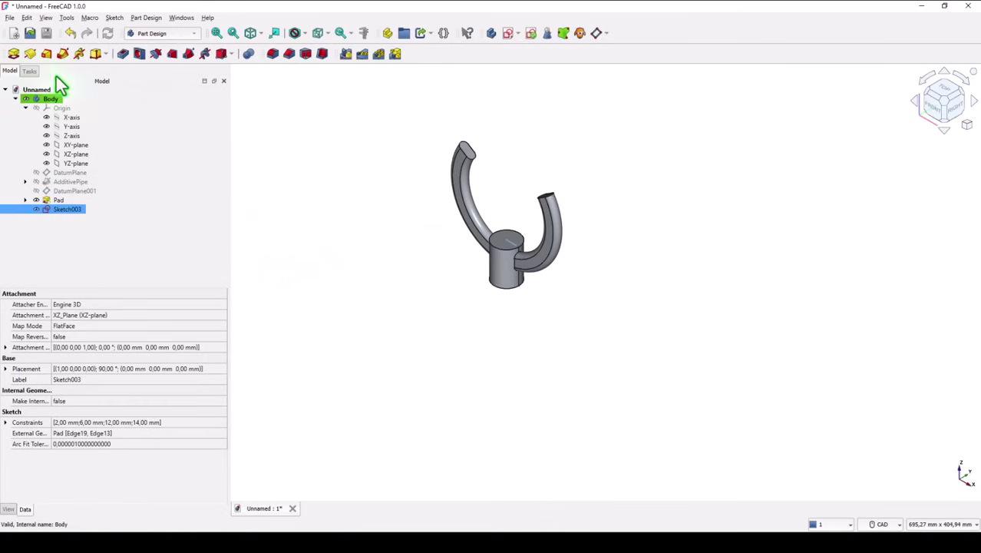
Cut the notched bore into the hub with a Groove revolved 360° about the vertical sketch axis
click(155, 55)
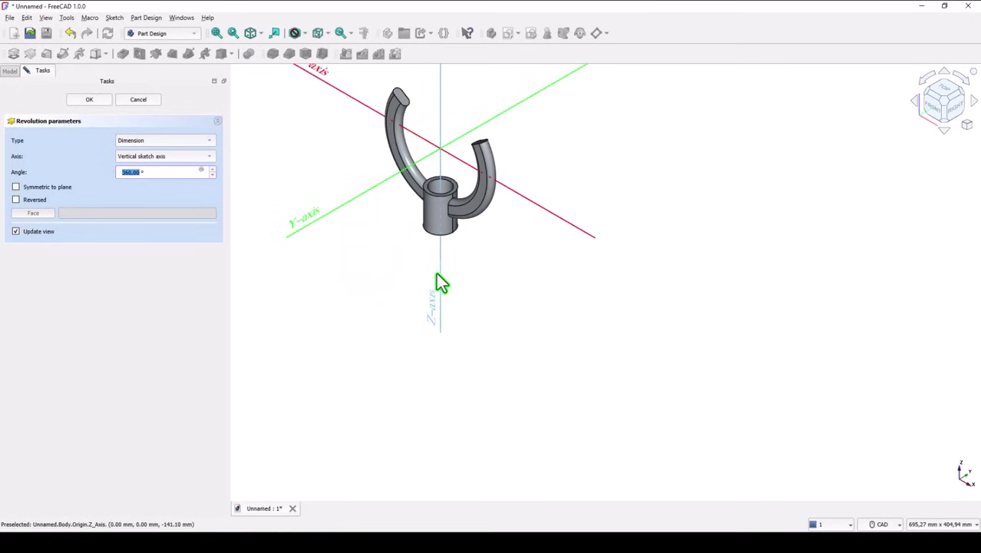
click(98, 101)
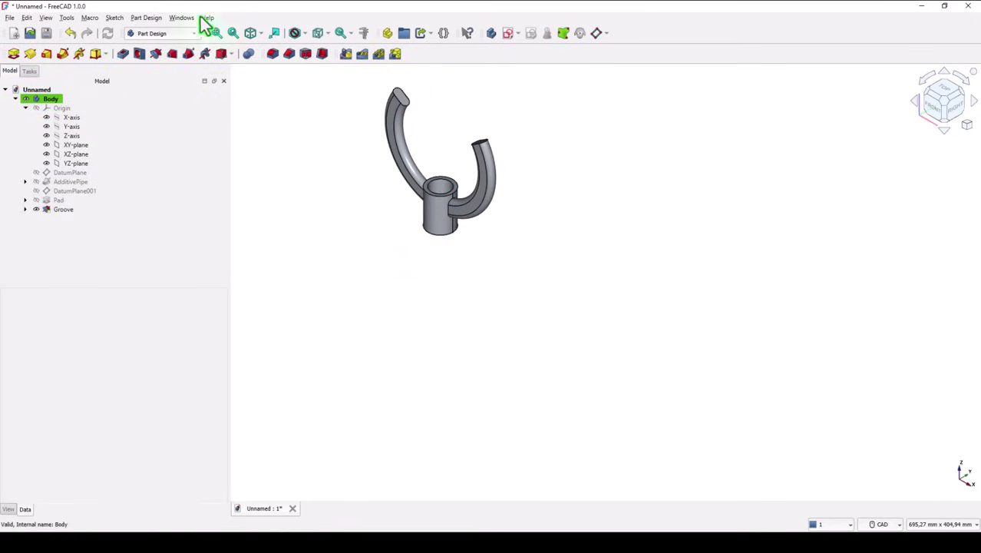
middle_drag(319, 201, 345, 239)
scroll(346, 240, up, 8)
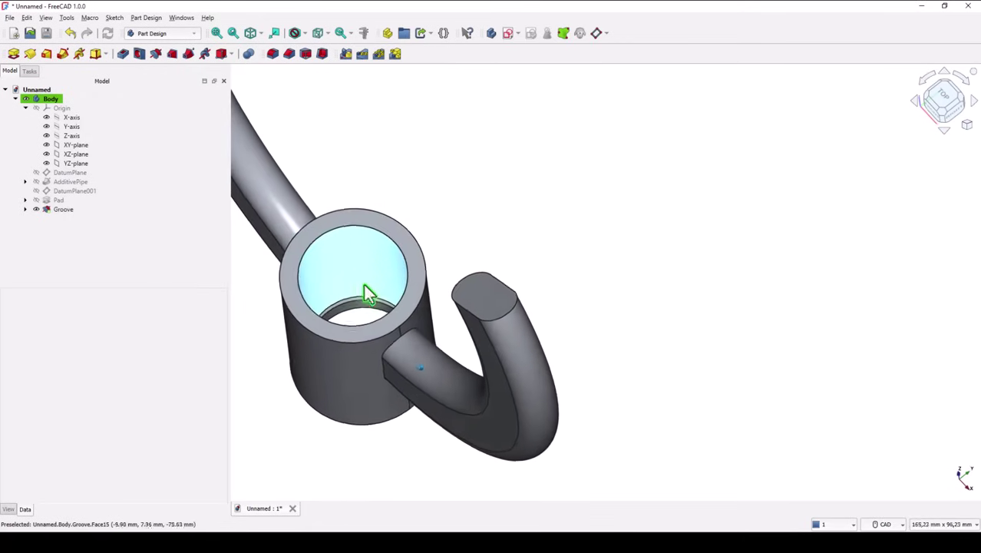
scroll(385, 295, down, 5)
middle_drag(467, 251, 410, 199)
middle_drag(367, 176, 342, 159)
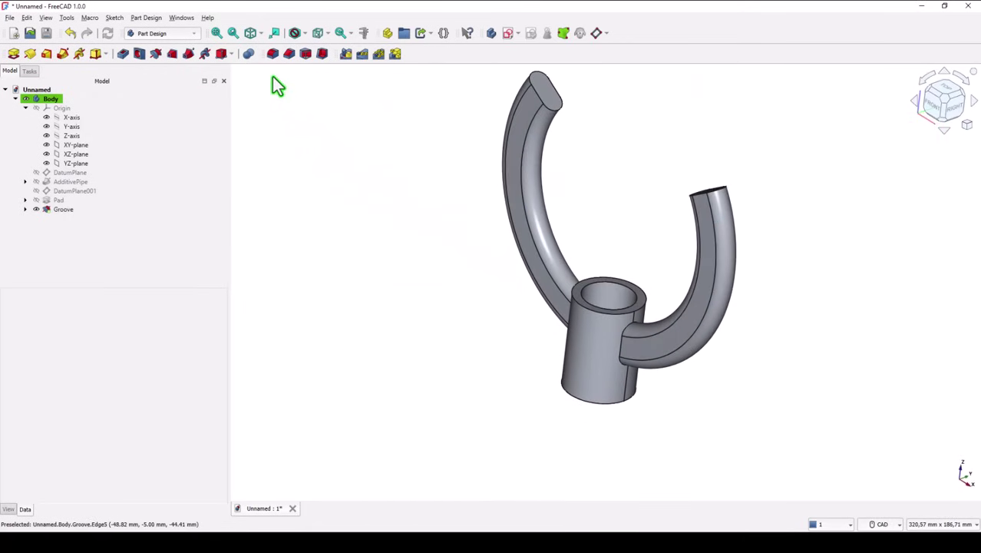
click(251, 42)
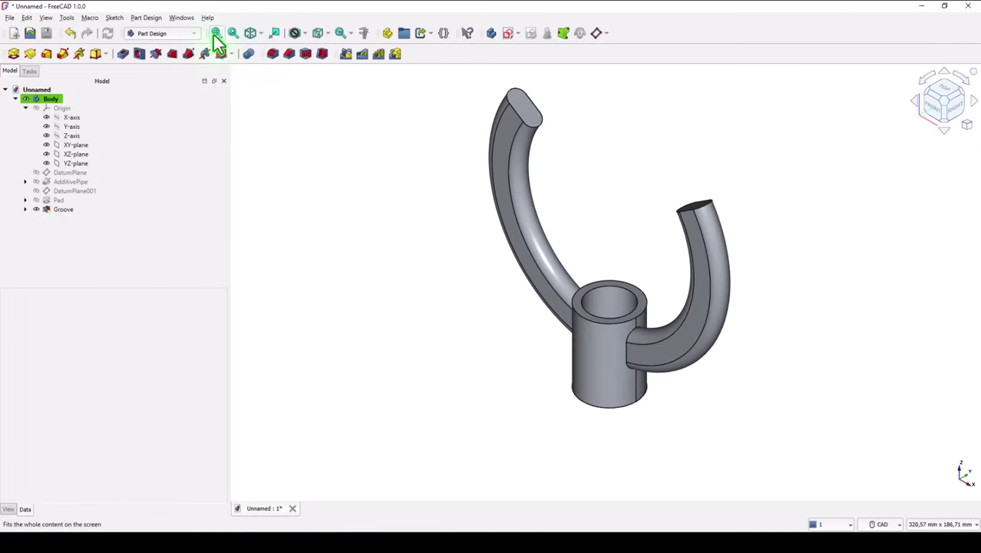
click(214, 34)
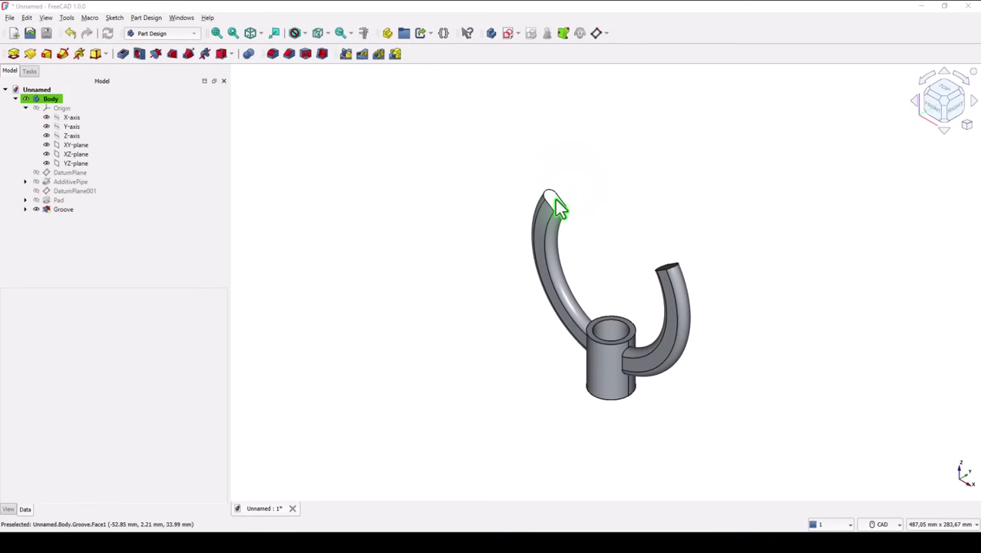
Sketch an open U about 20 mm wide and 13 mm high on the taller-looking arm's slot-shaped end face, its base on the horizontal axis
click(554, 196)
scroll(551, 144, up, 5)
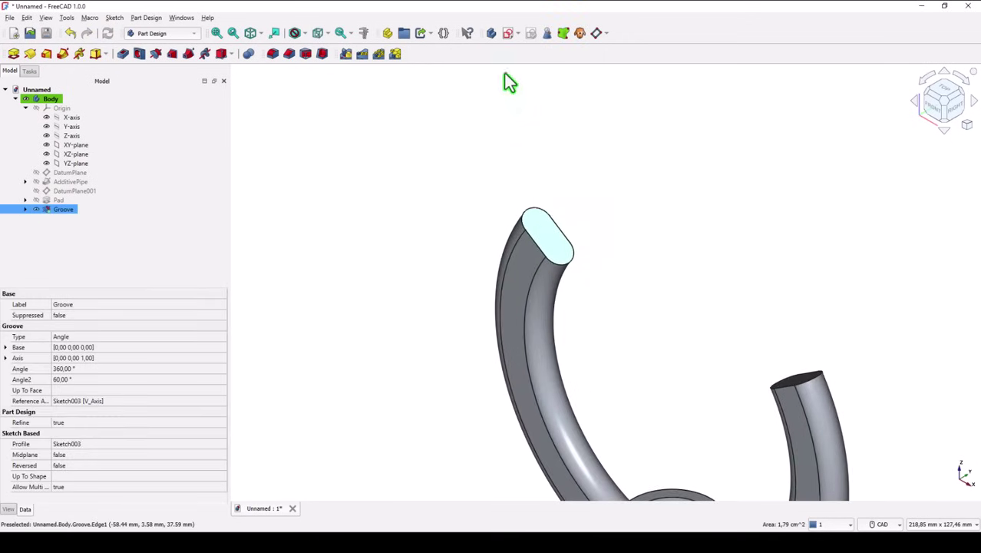
click(507, 33)
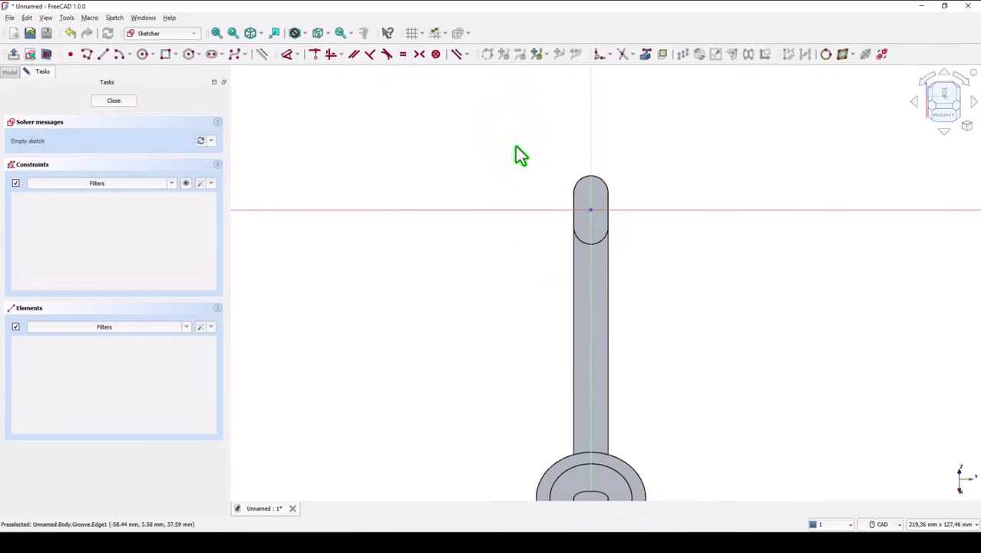
click(103, 55)
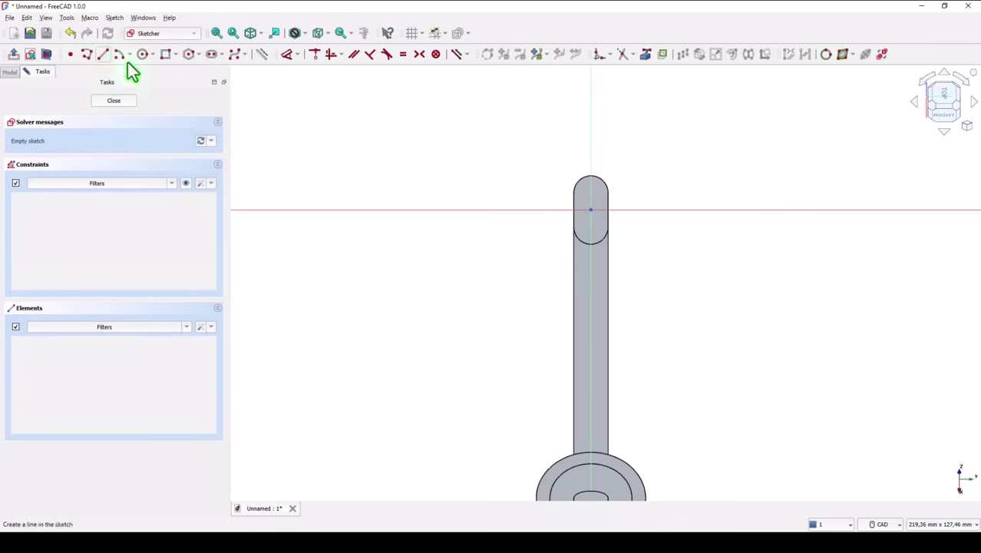
click(560, 167)
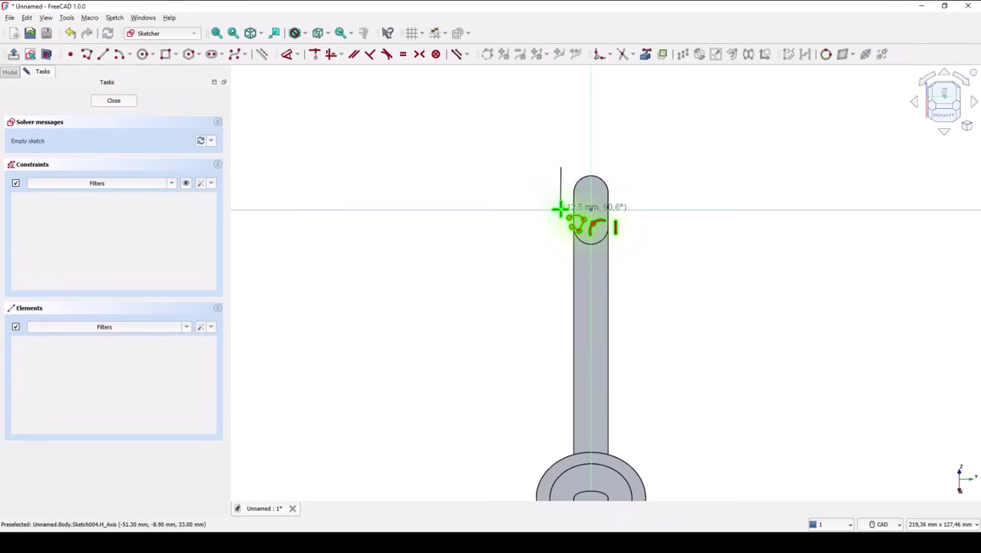
click(561, 209)
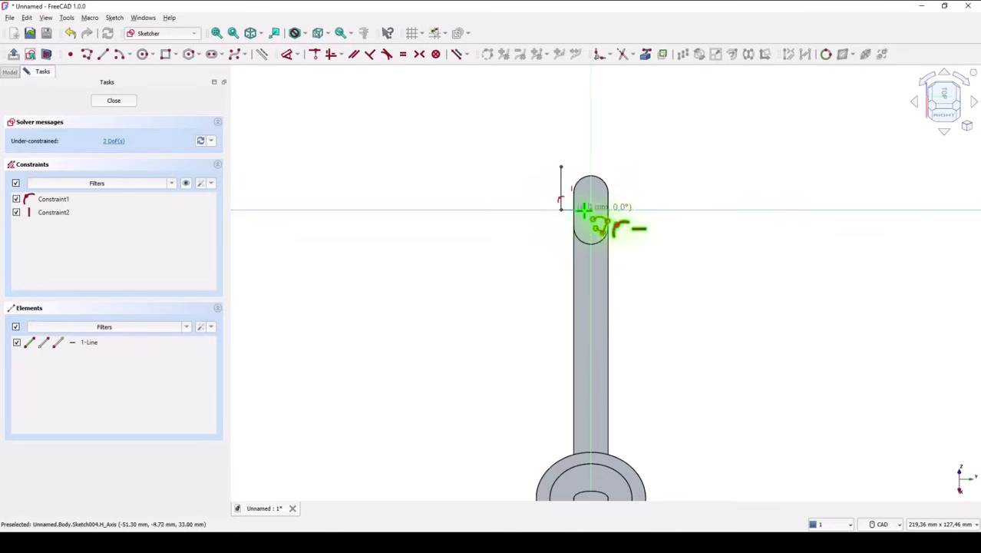
click(630, 210)
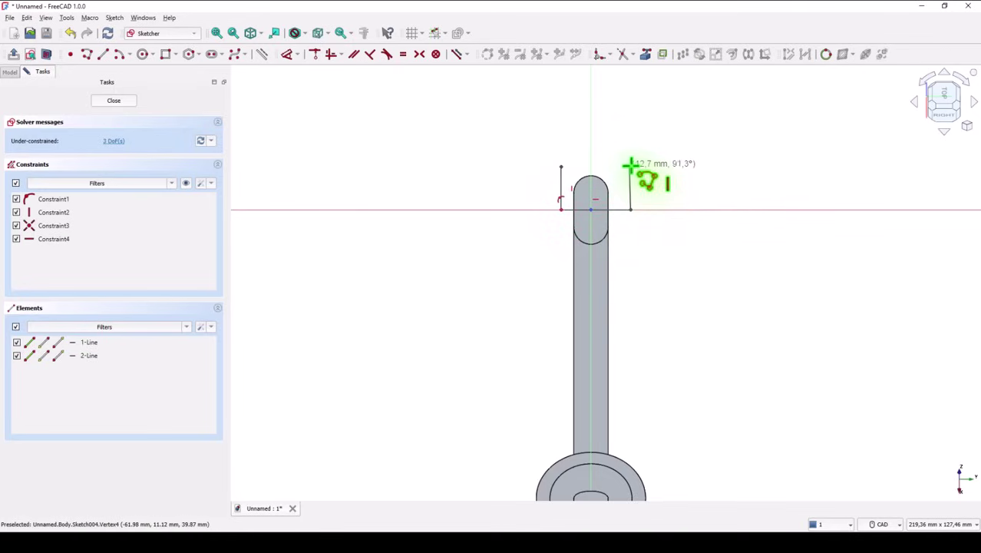
click(630, 164)
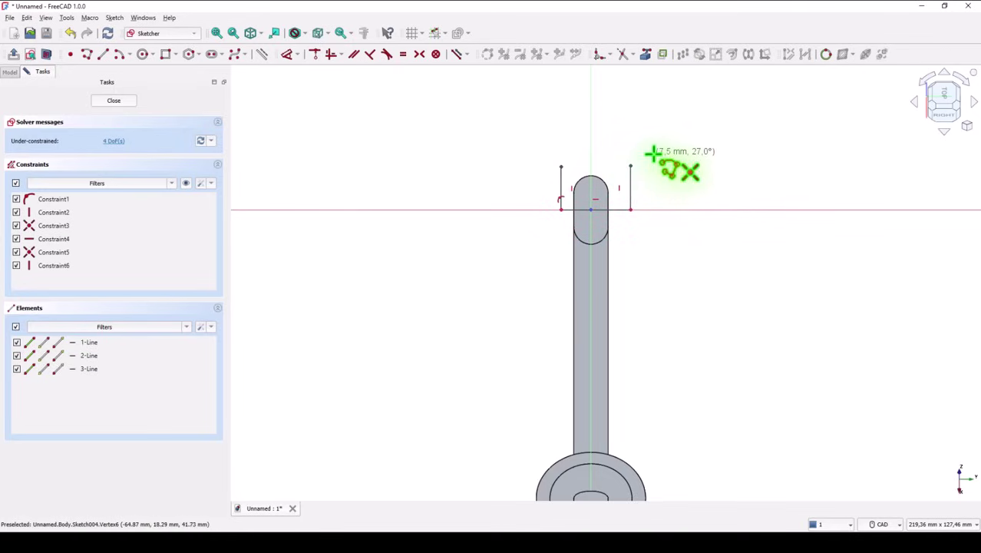
Close the U-shaped profile with a three-point arc bulging outward between the free ends of the two vertical lines
click(127, 54)
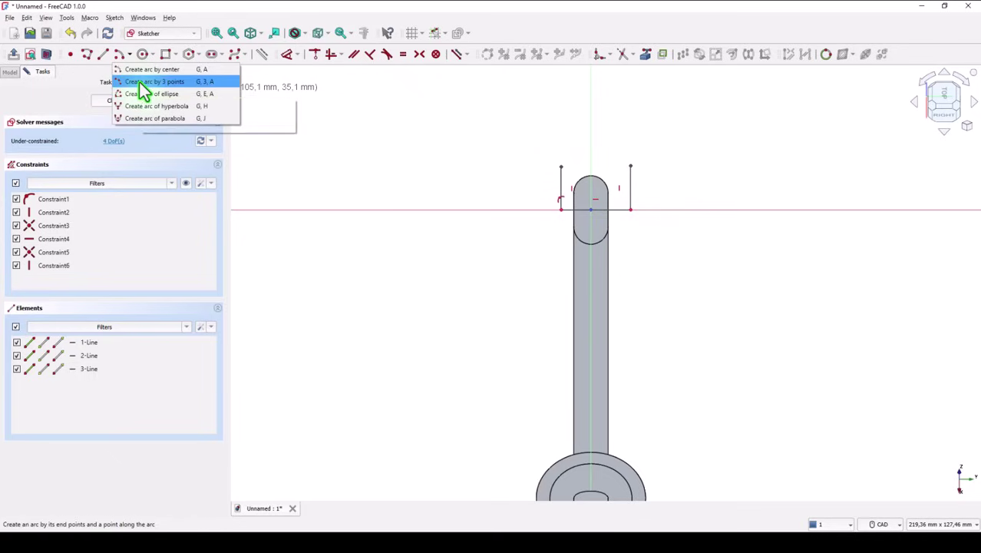
click(140, 82)
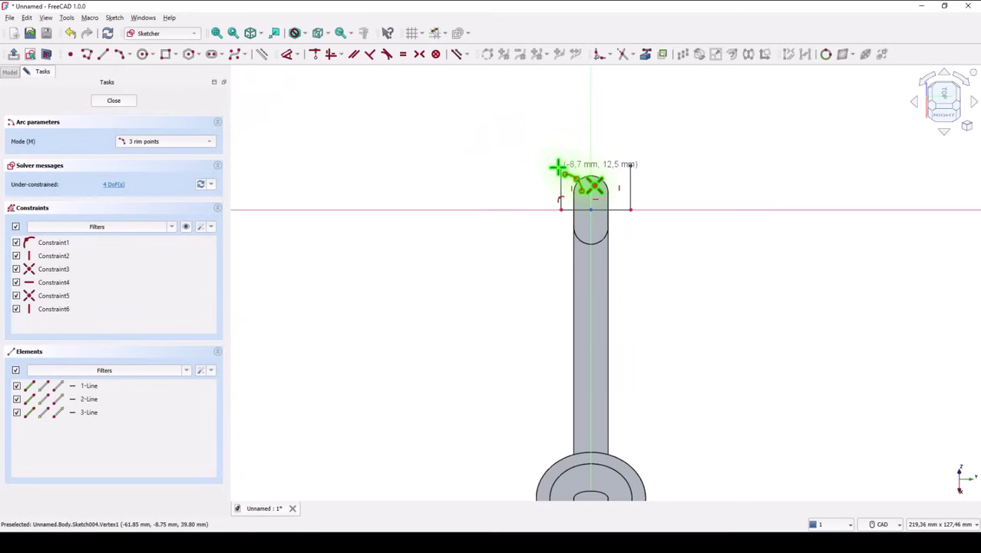
click(561, 166)
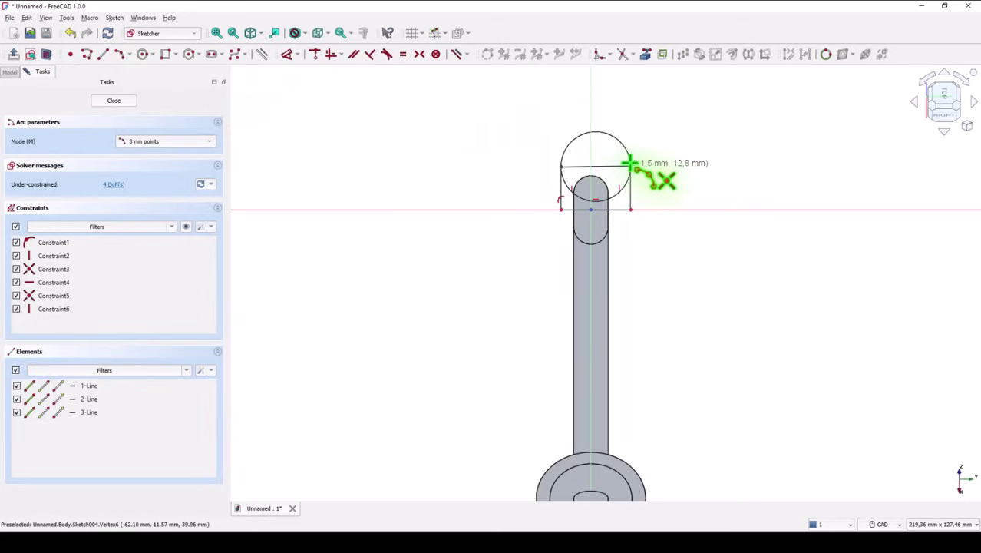
click(630, 165)
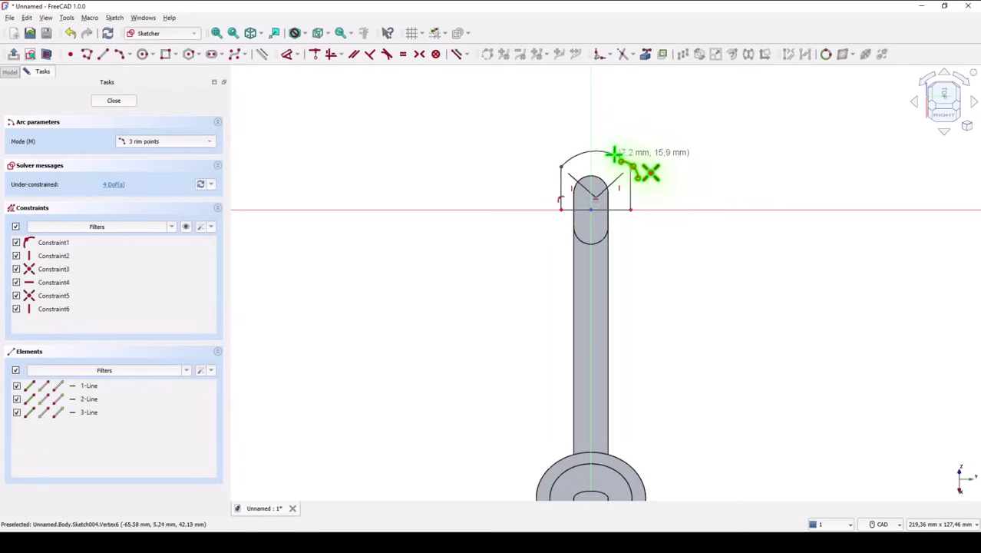
click(611, 154)
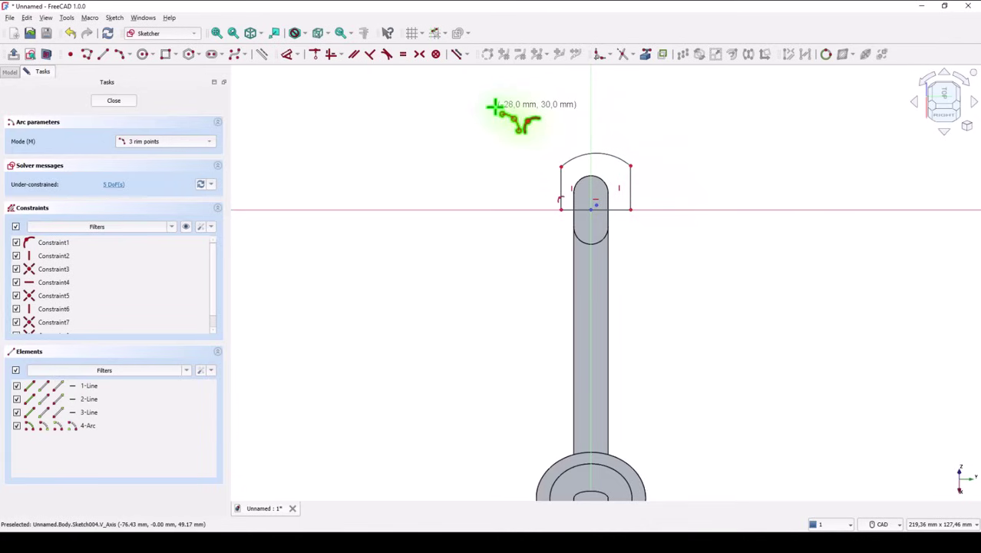
Make the arc's centre coincident with the sketch origin and constrain the two vertical lines to equal length
click(315, 54)
scroll(618, 207, up, 2)
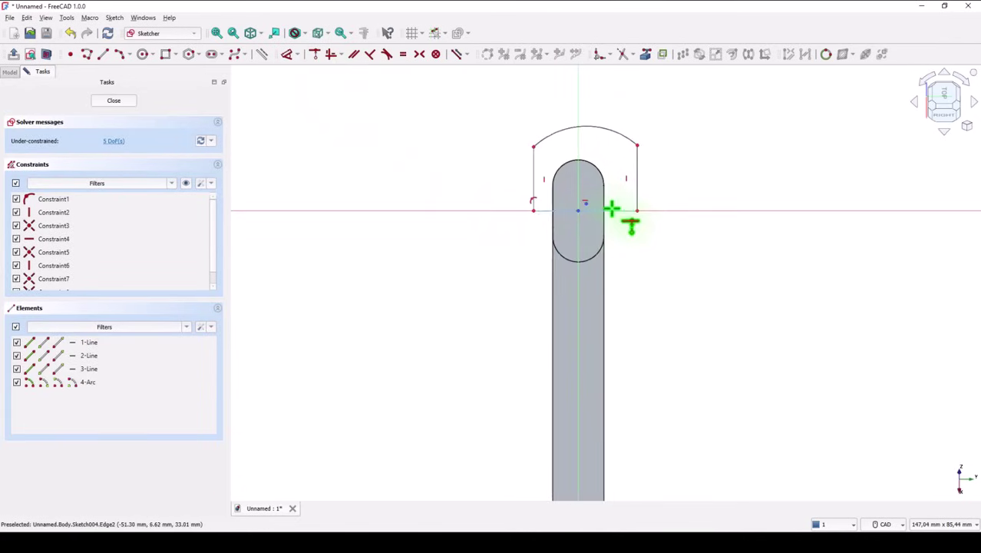
click(583, 207)
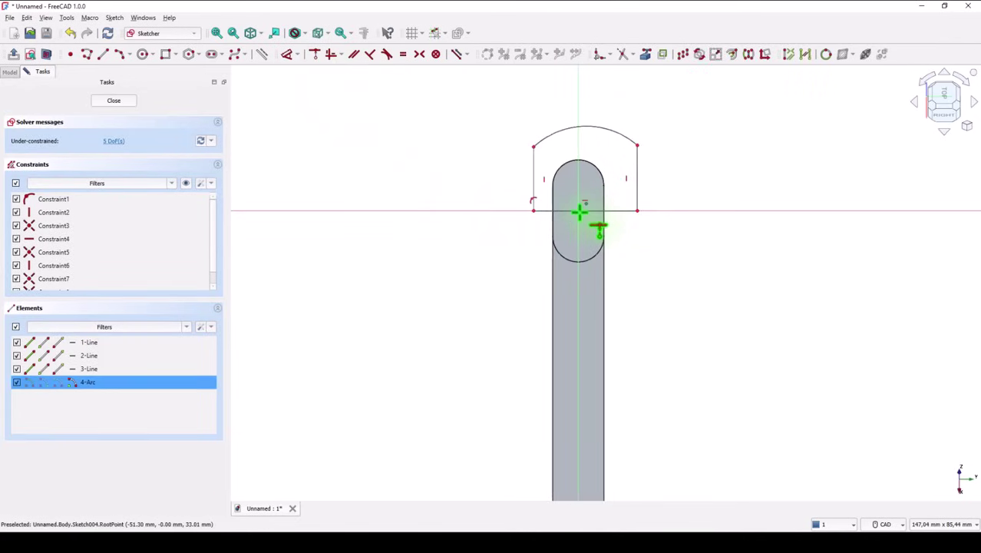
click(578, 213)
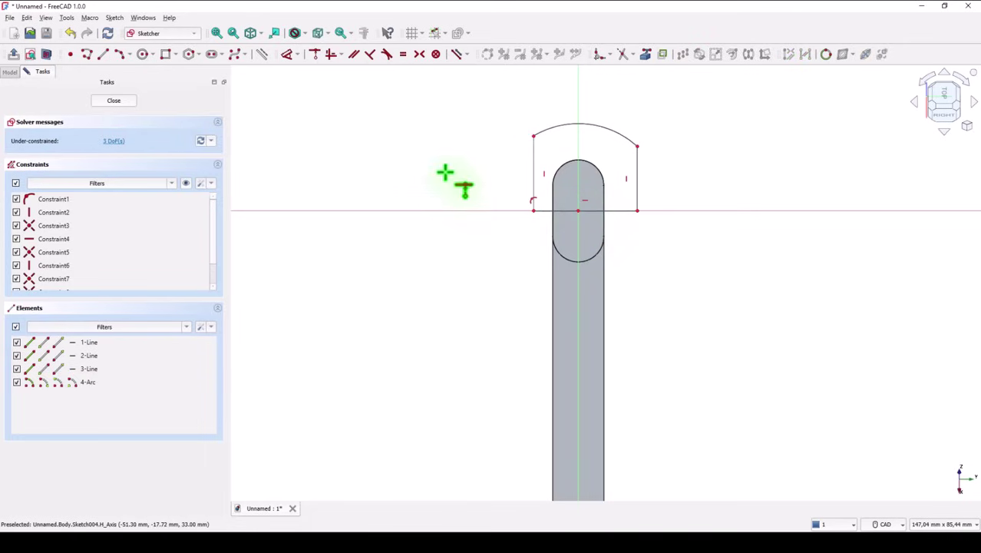
click(402, 55)
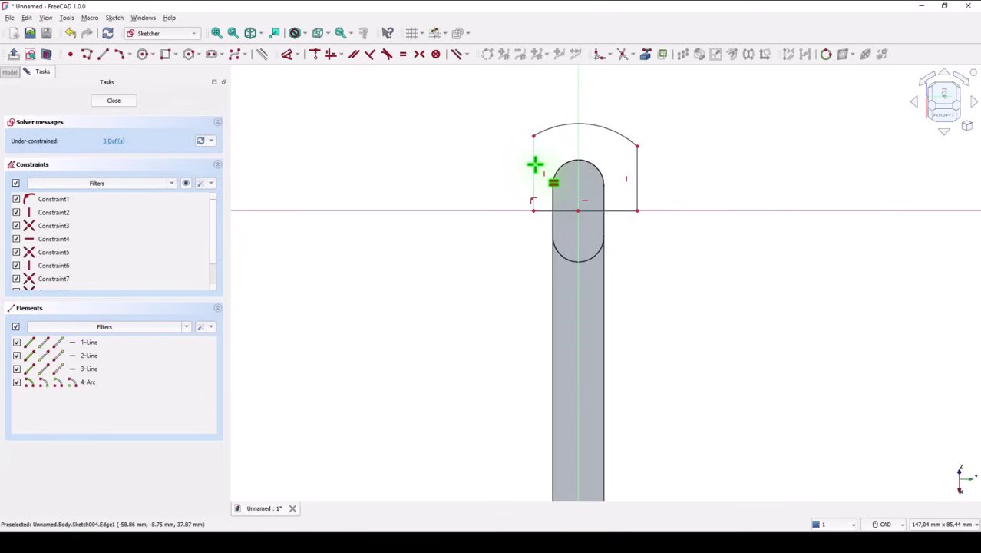
click(534, 164)
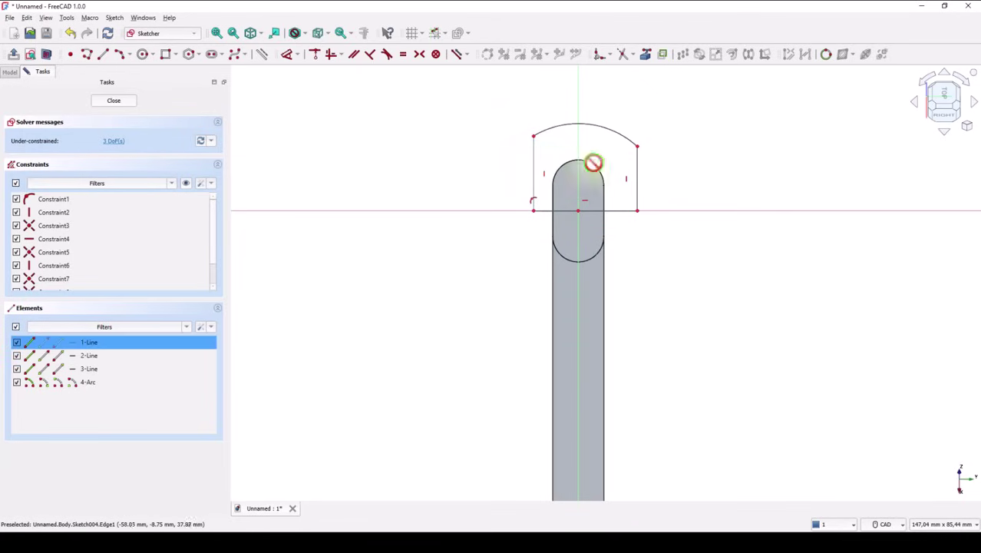
click(637, 166)
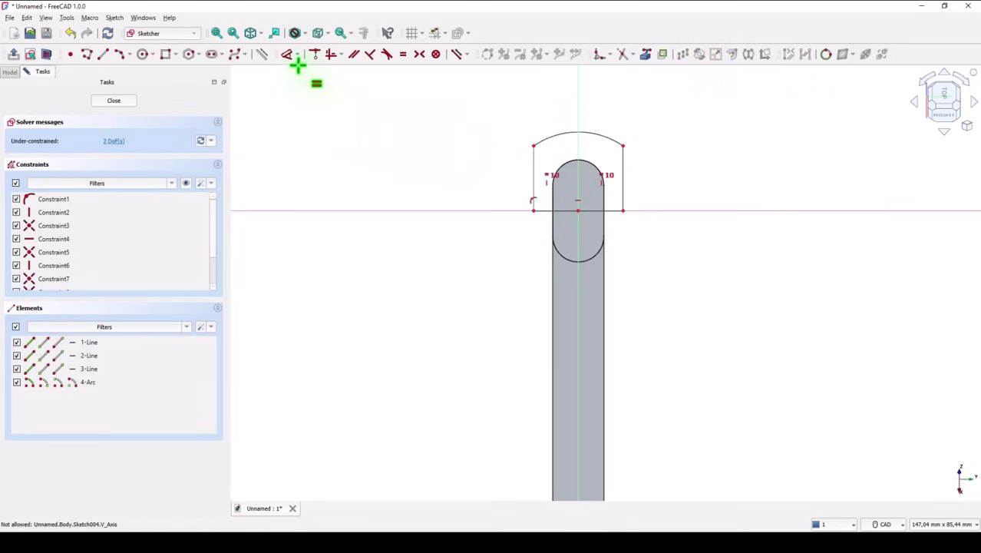
Dimension the arc's radius as 12 mm
click(607, 137)
click(629, 107)
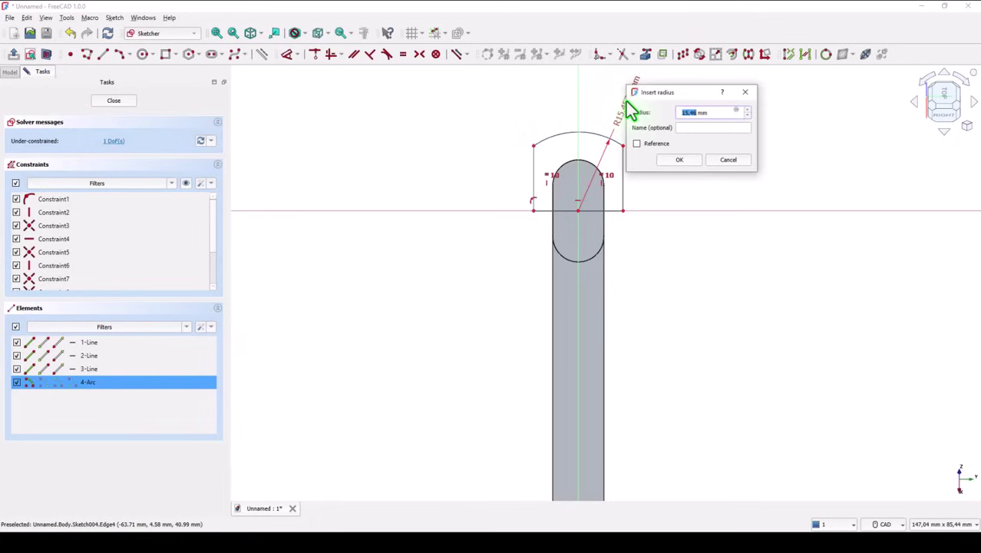
text(12)
key(Return)
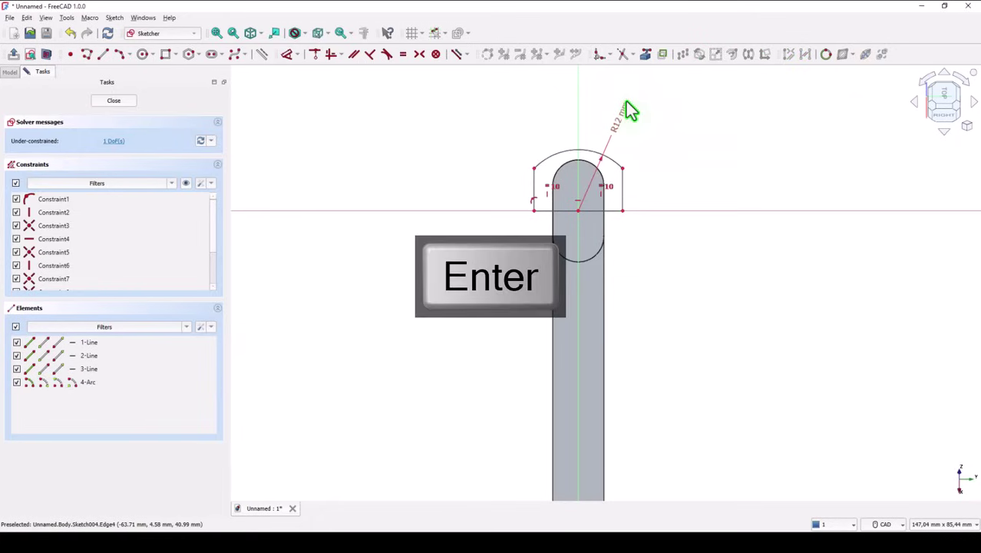
Dimension the profile's horizontal base line as 14 mm long and close the sketch
click(610, 218)
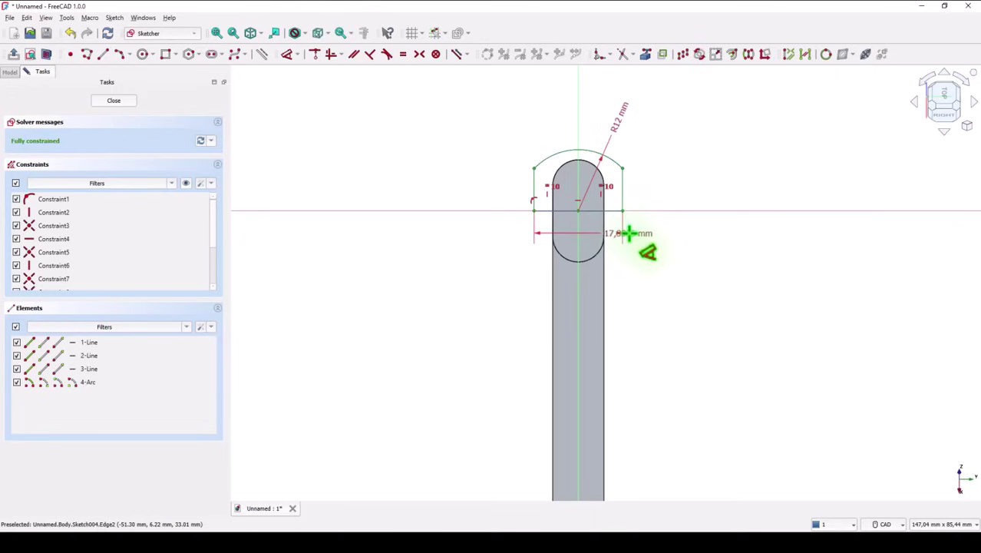
click(676, 237)
key(Return)
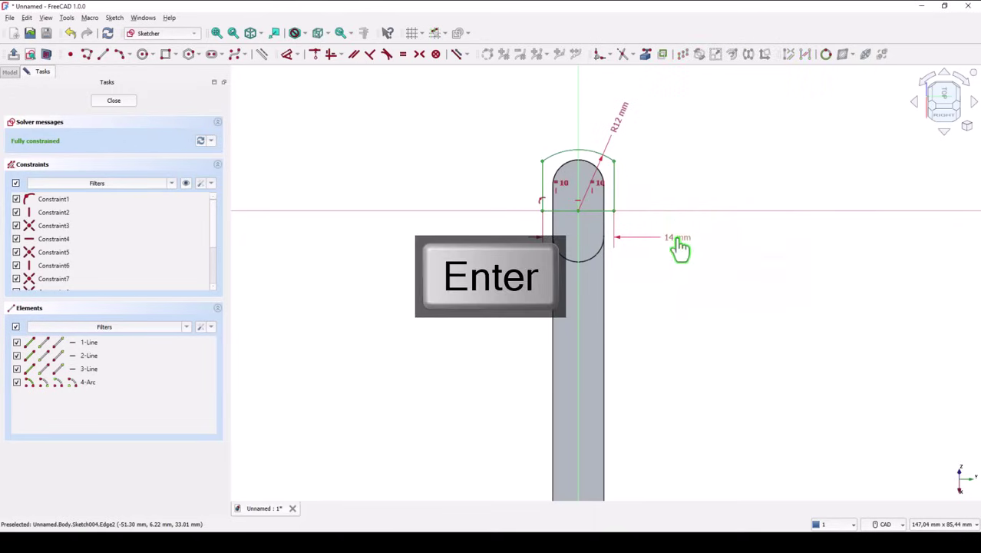
click(115, 100)
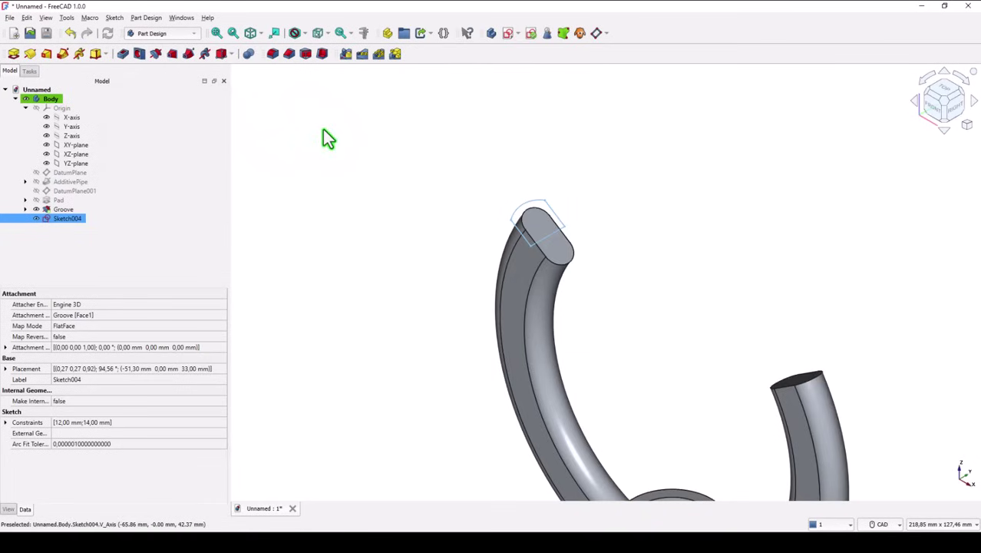
Revolve the arm-end profile 360° about its horizontal base line, using that sketch edge as the axis reference
click(32, 55)
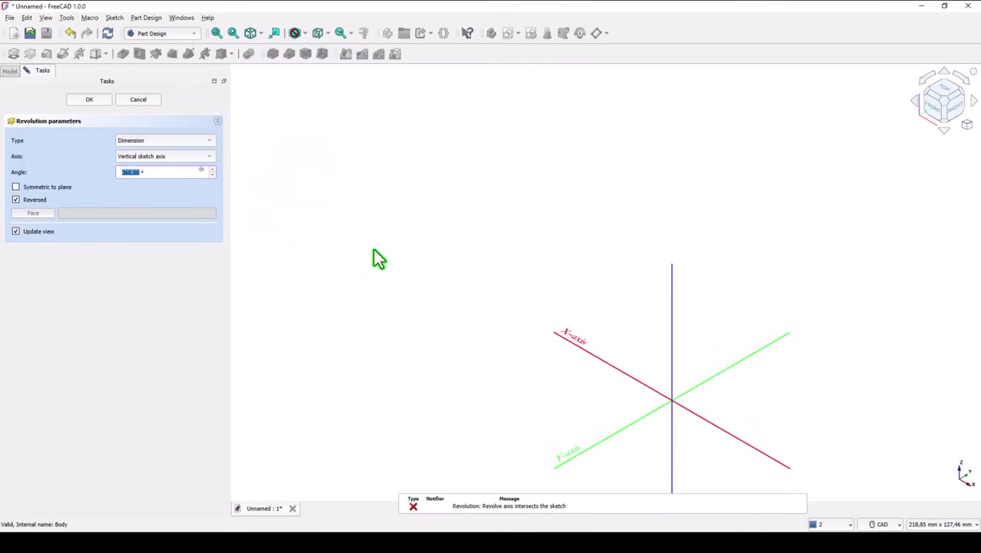
middle_drag(435, 322, 440, 228)
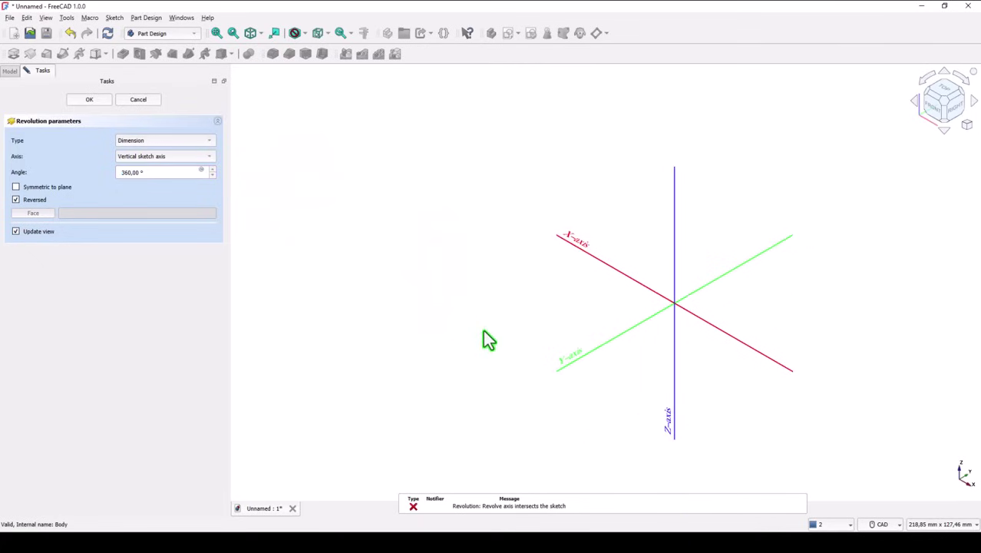
click(167, 158)
click(167, 211)
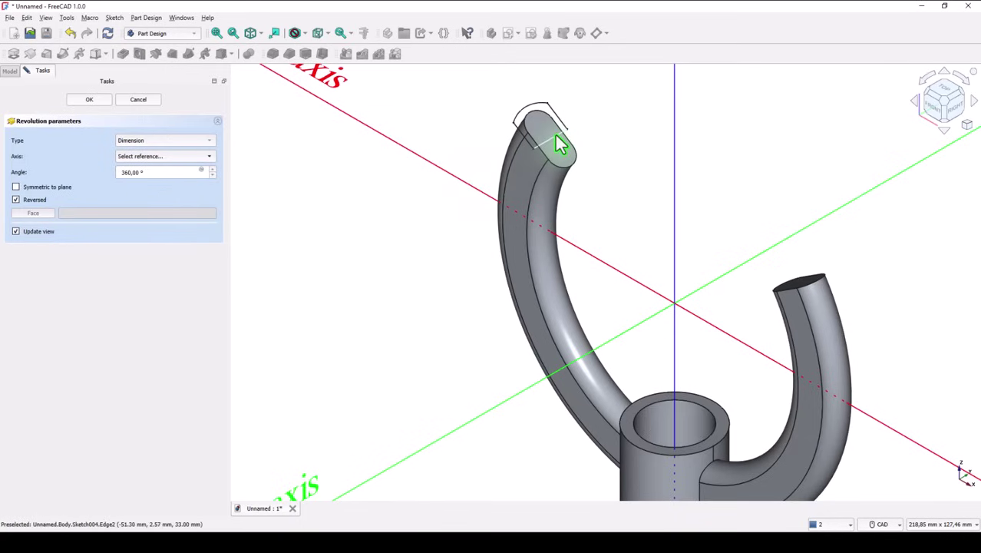
click(536, 150)
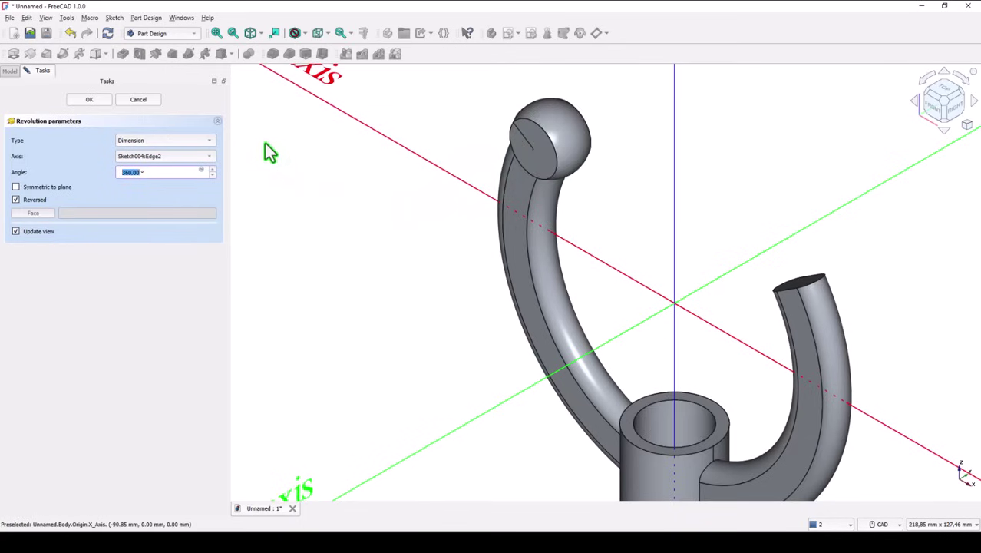
click(99, 99)
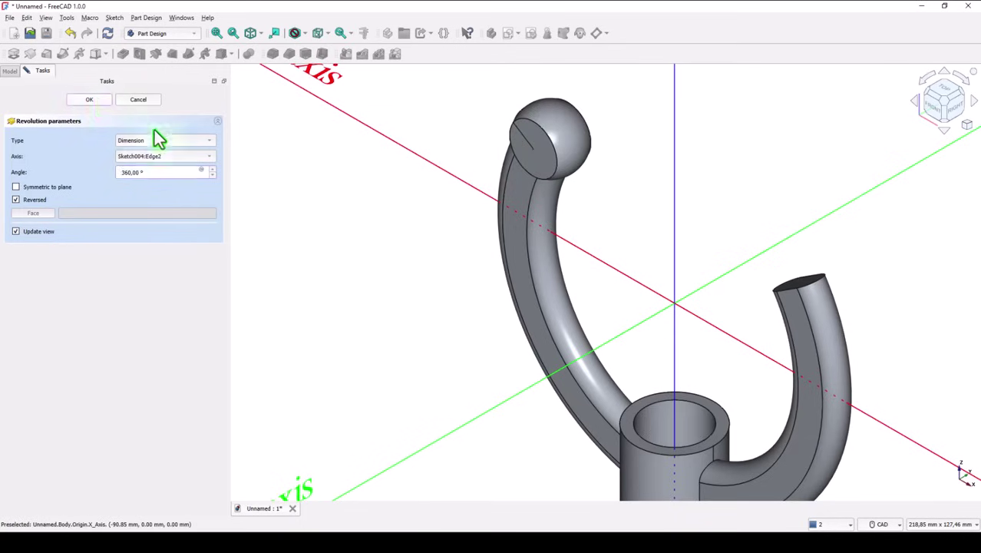
click(216, 33)
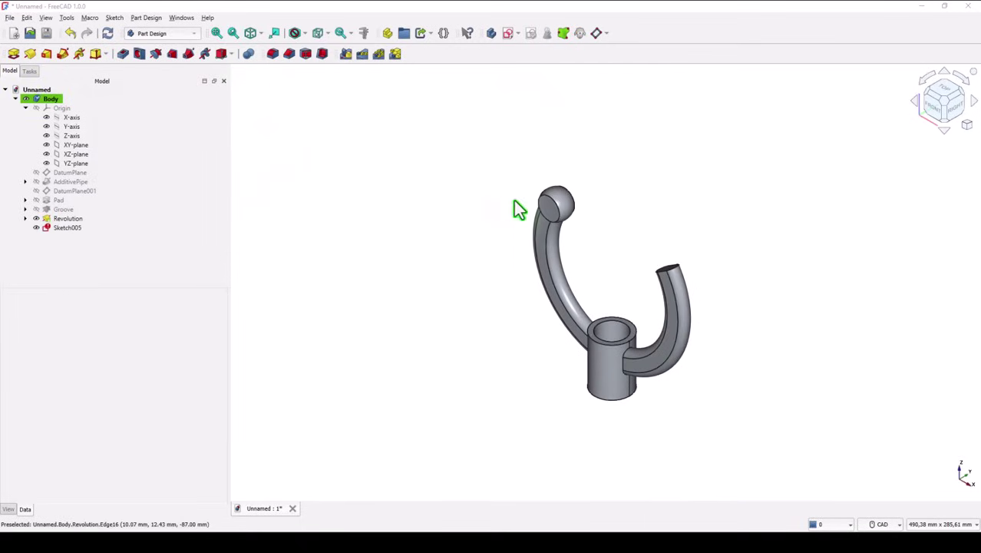
Start a sketch on the flat face of the rounded arm end and bring in its circular edge as external geometry
click(545, 206)
scroll(541, 207, up, 5)
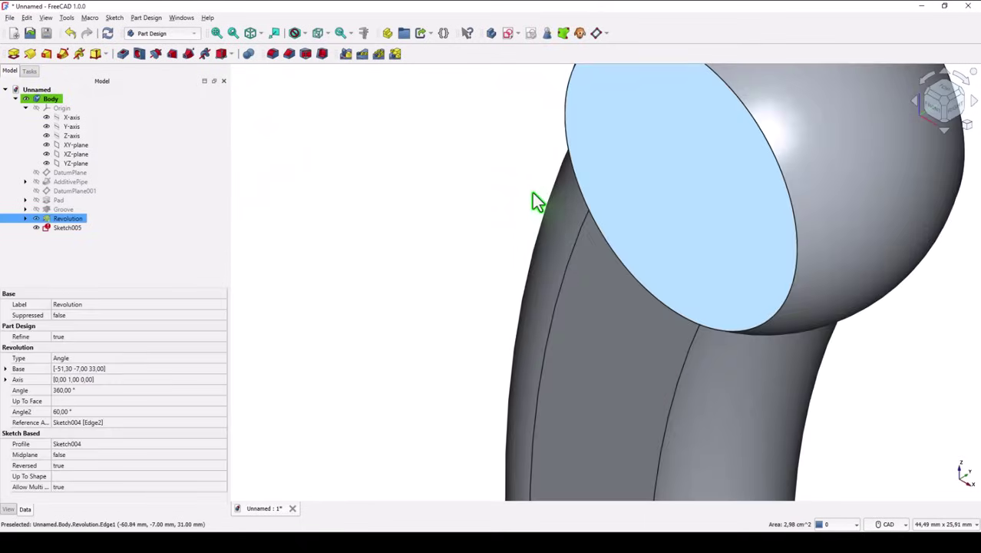
mouse_move(531, 193)
middle_down()
mouse_move(466, 283)
mouse_move(440, 298)
middle_up()
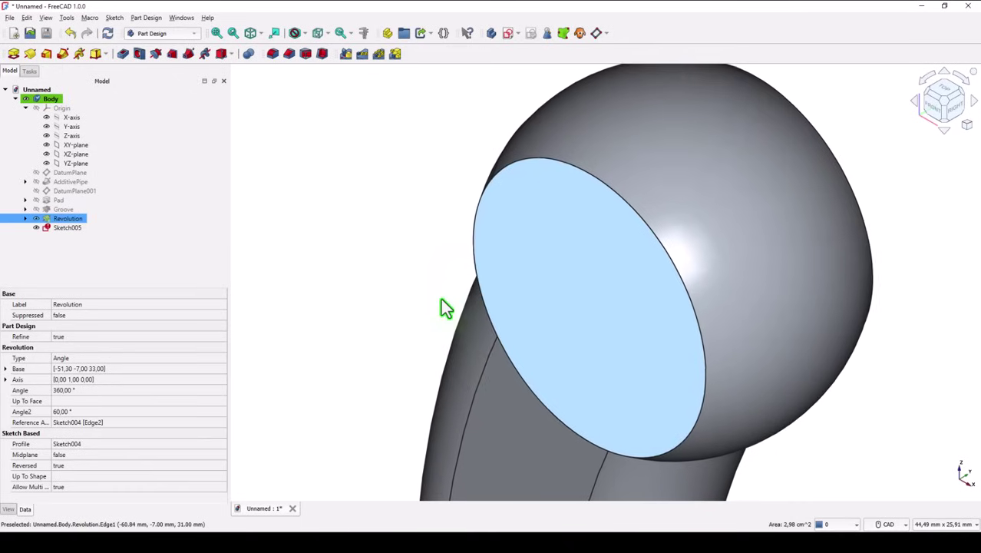
click(505, 34)
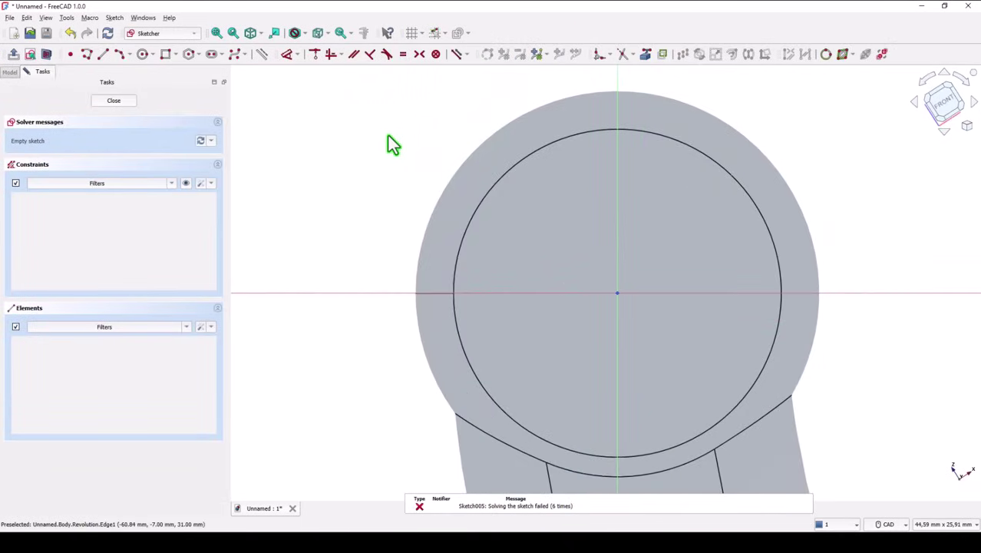
click(645, 54)
click(646, 131)
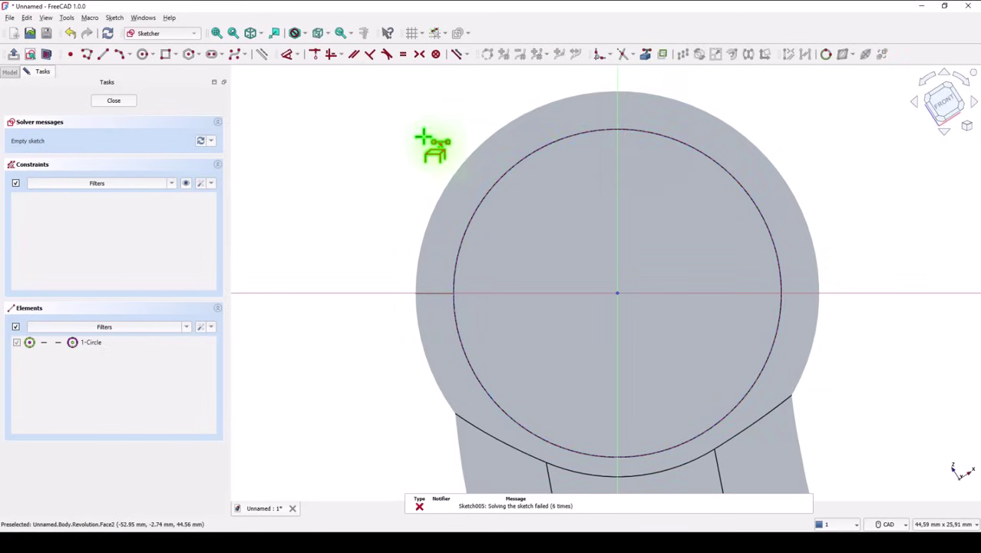
Draw a 9 mm diameter circle centred on the sketch origin and close the sketch
click(145, 55)
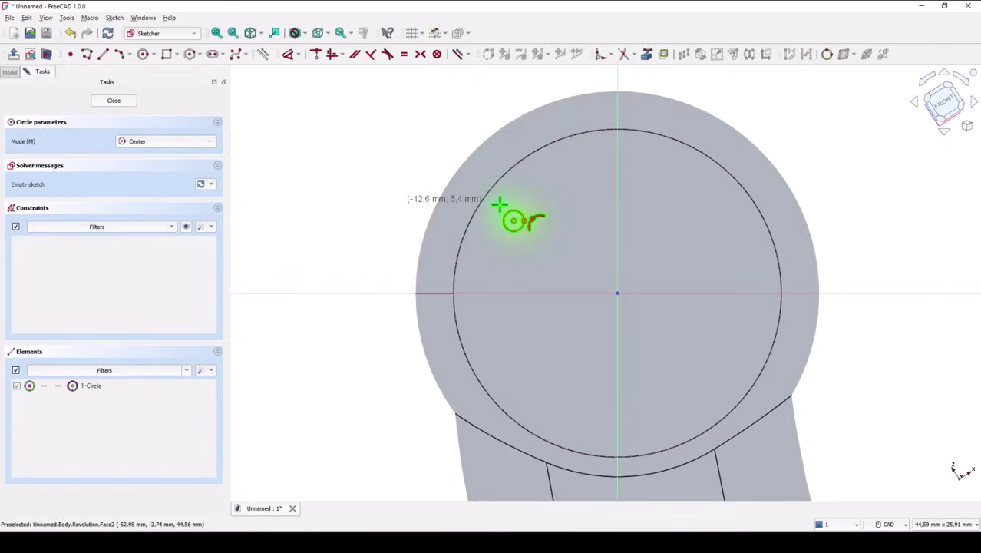
click(617, 292)
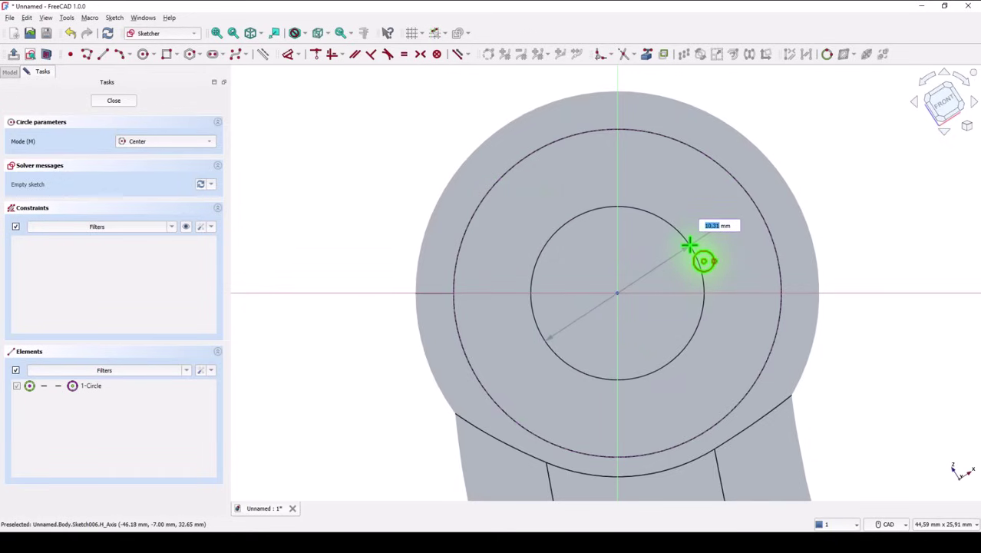
text(9)
key(Return)
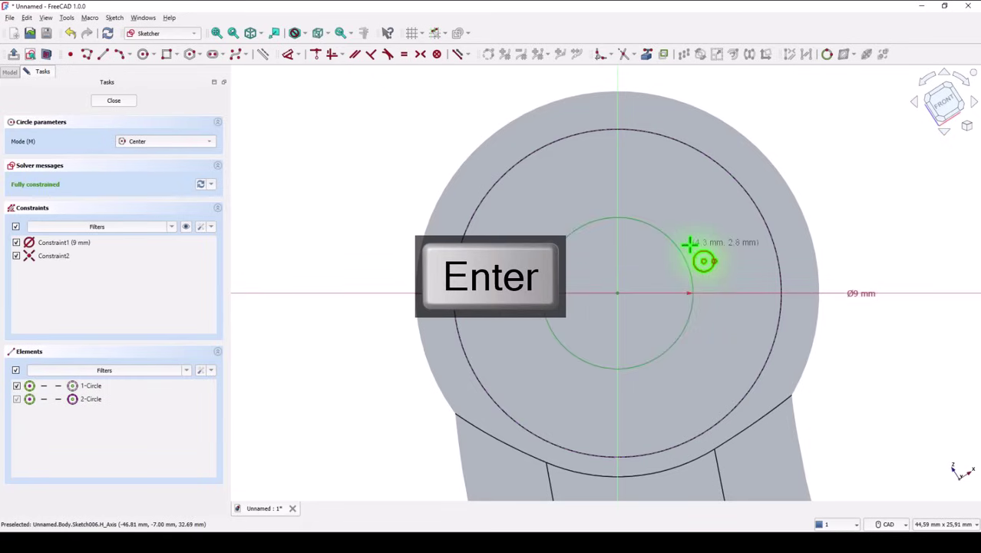
click(121, 103)
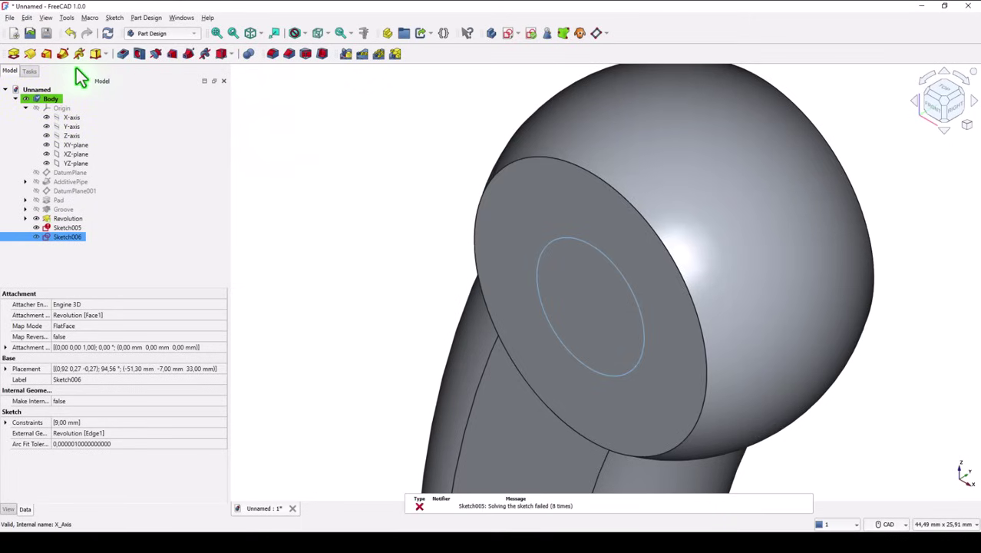
Pocket the 9 mm circle with type Through all to bore a hole through the rounded arm end
click(123, 56)
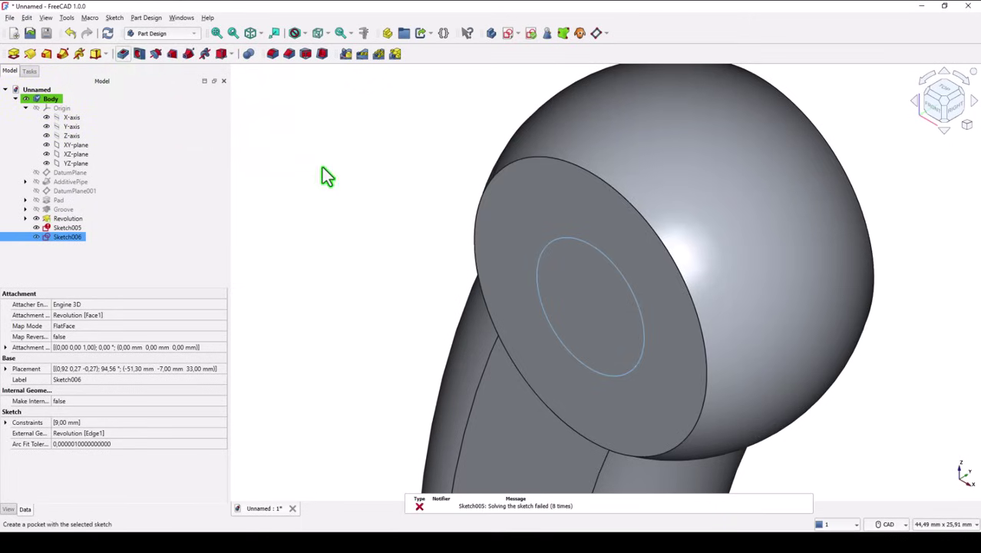
click(168, 141)
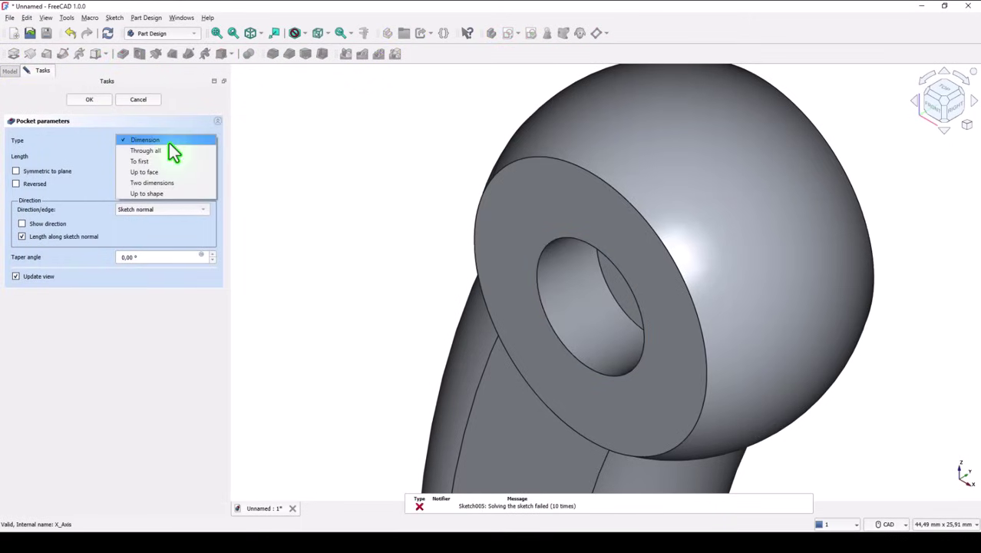
click(138, 151)
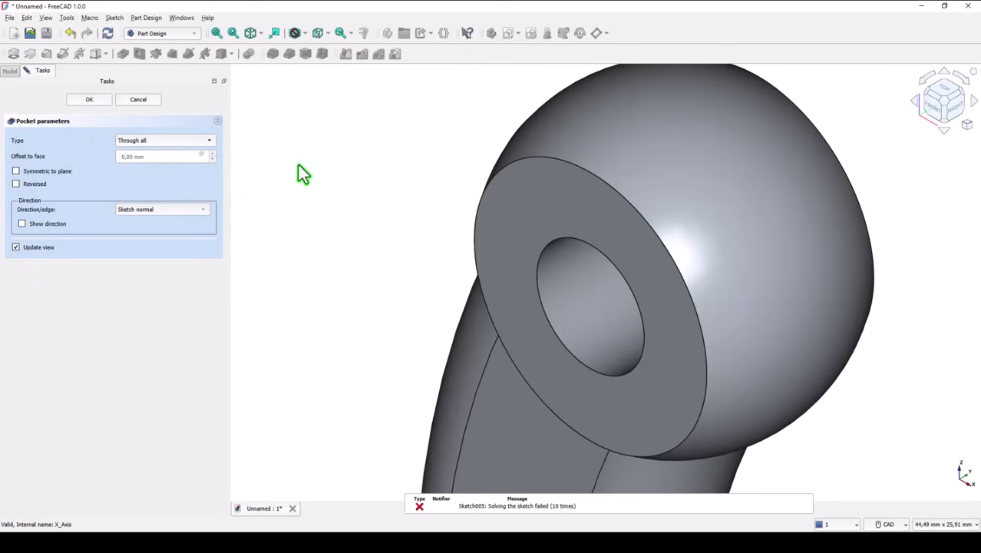
click(89, 100)
key(1)
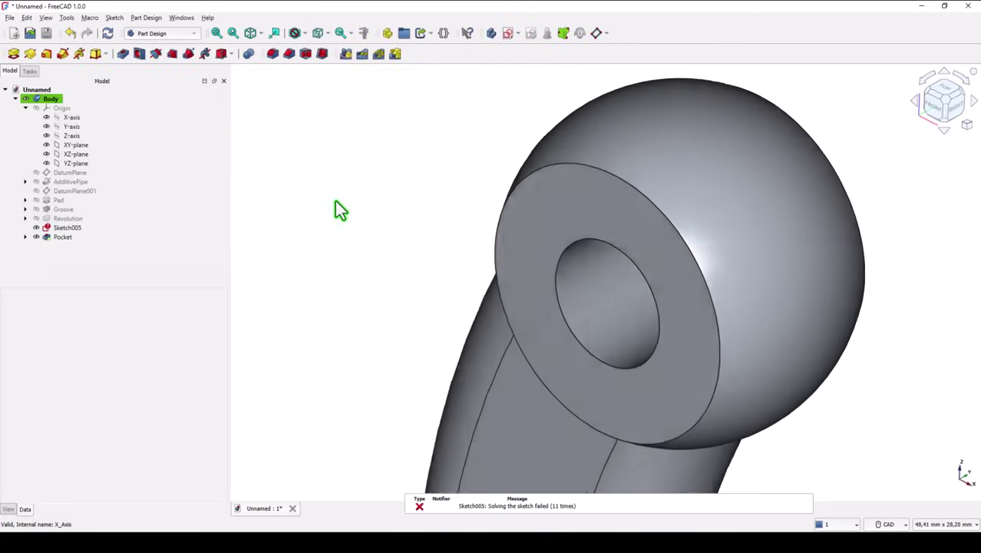
Mirror the Revolution and Pocket features across the Base YZ plane to the other arm
click(250, 33)
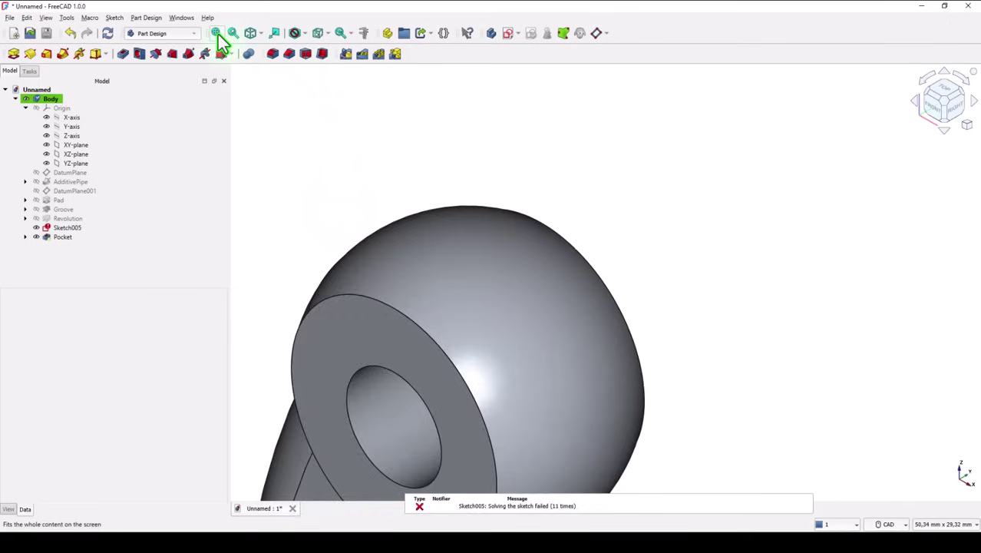
click(217, 34)
click(48, 218)
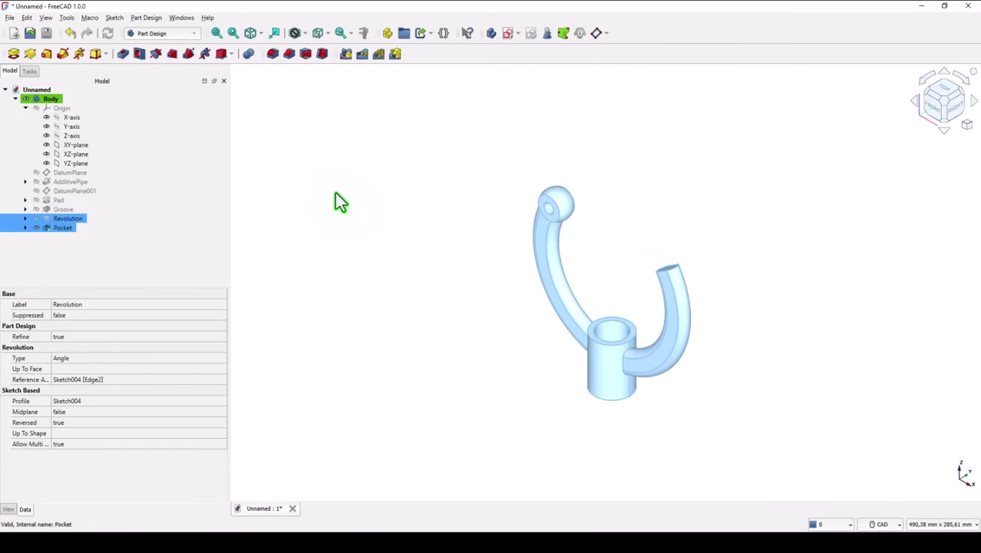
click(346, 53)
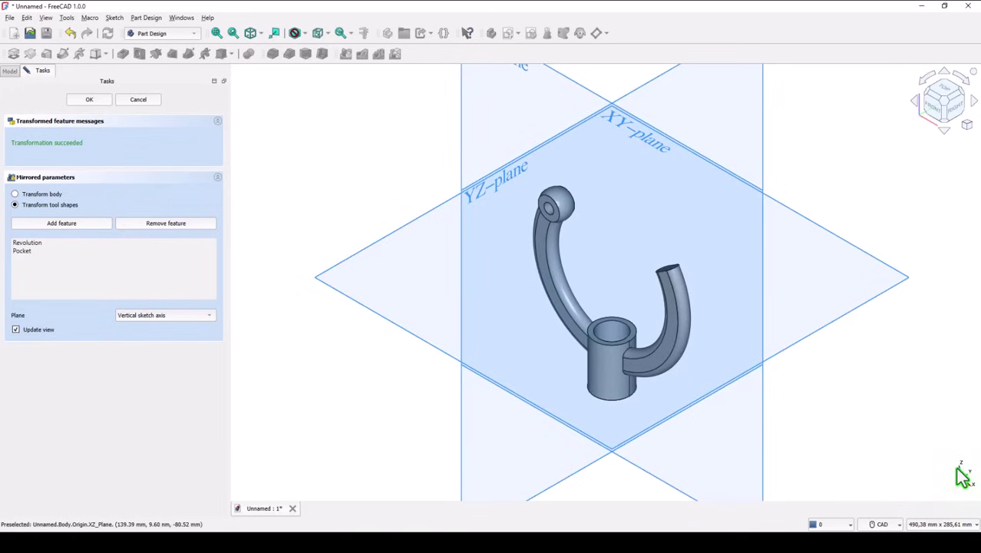
click(207, 315)
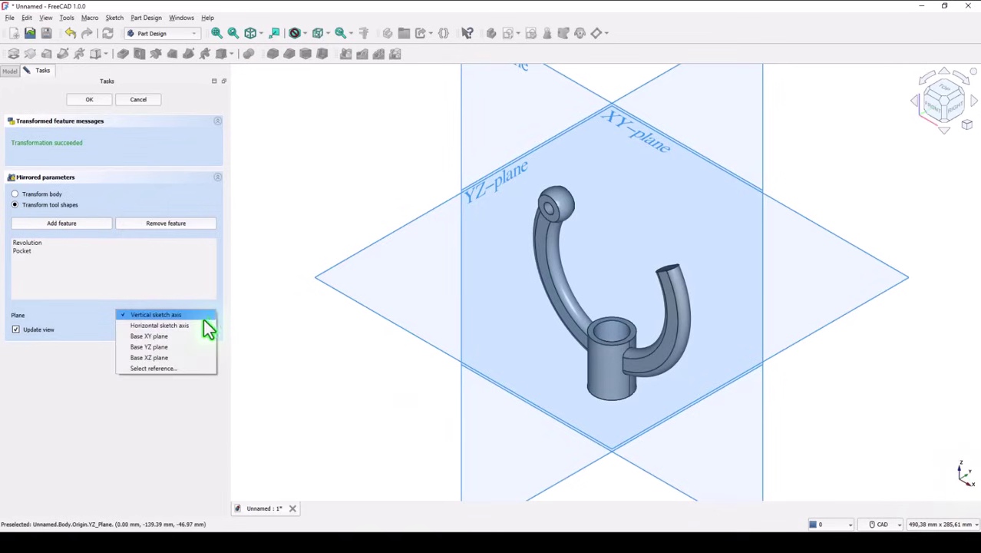
click(161, 347)
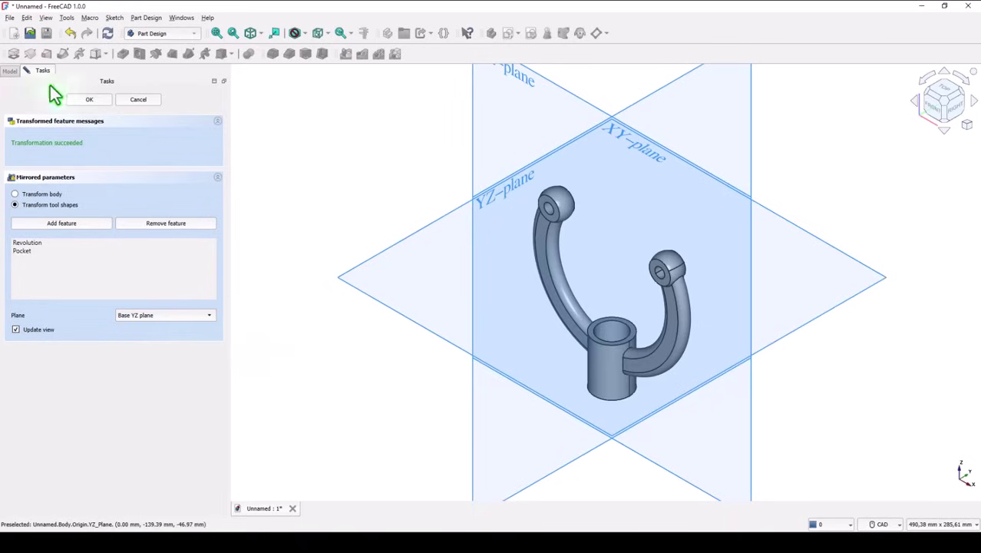
click(81, 100)
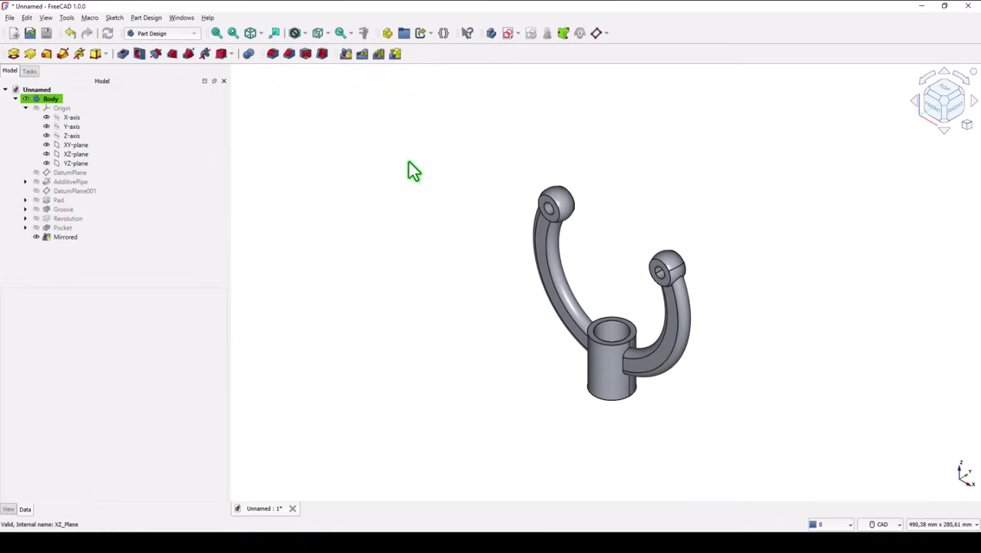